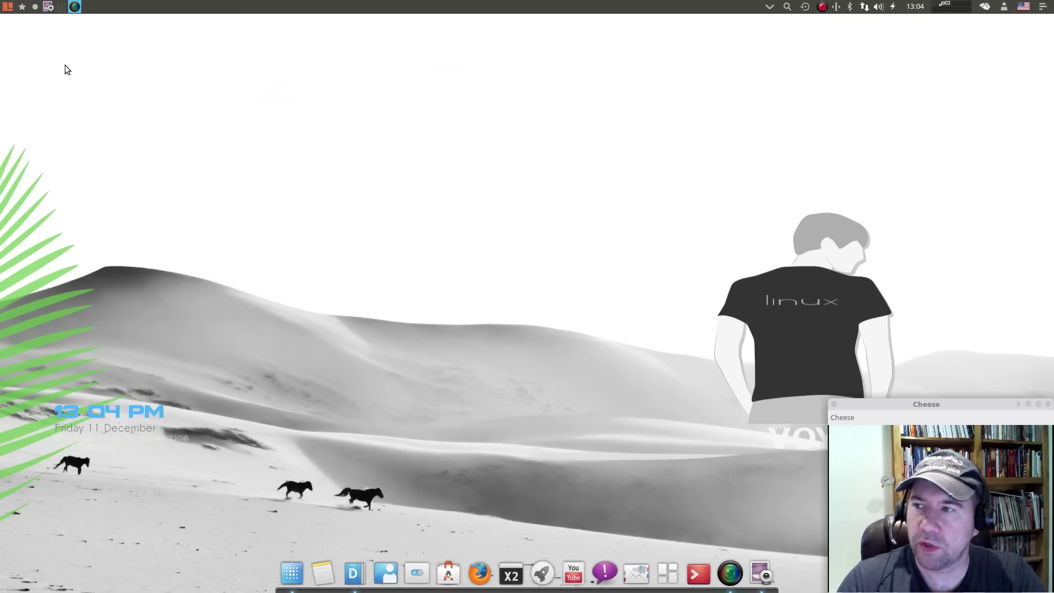
Step: Search the application menu for 'libreo', then clear the search and close the menu
{"action": "left_click", "coordinate": [6, 9]}
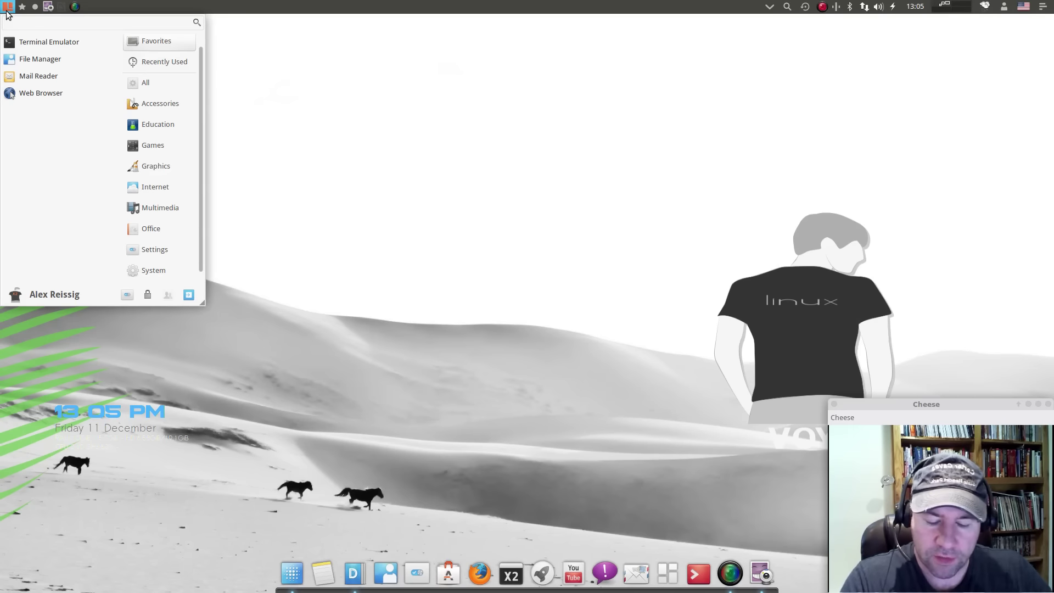
{"action": "type", "text": "libreo"}
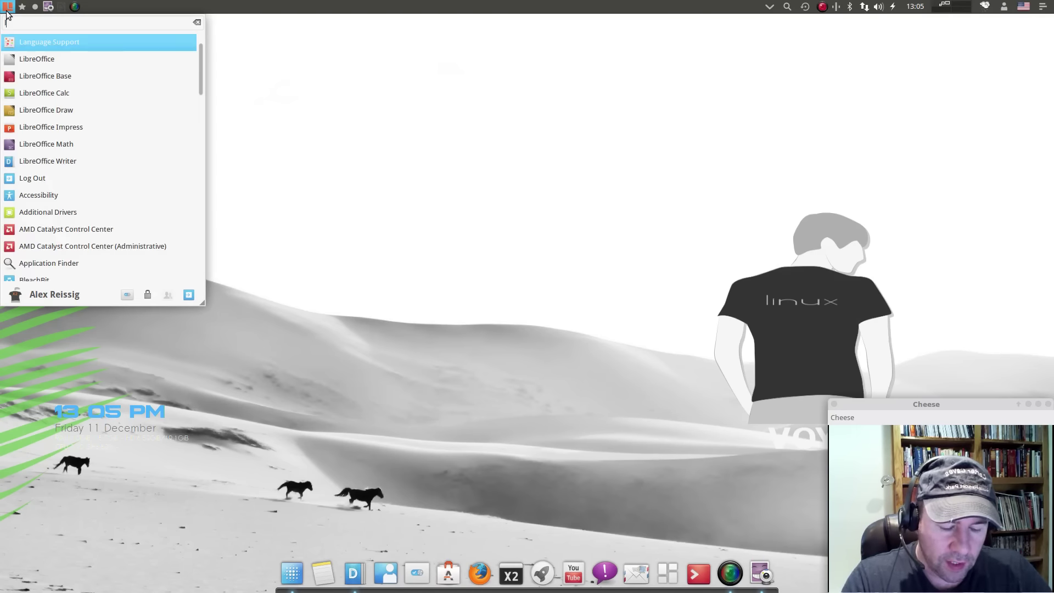
{"action": "key", "text": "BackSpace"}
{"action": "key", "text": "BackSpace"}
{"action": "key", "text": "BackSpace"}
{"action": "key", "text": "BackSpace"}
{"action": "key", "text": "BackSpace"}
{"action": "key", "text": "BackSpace"}
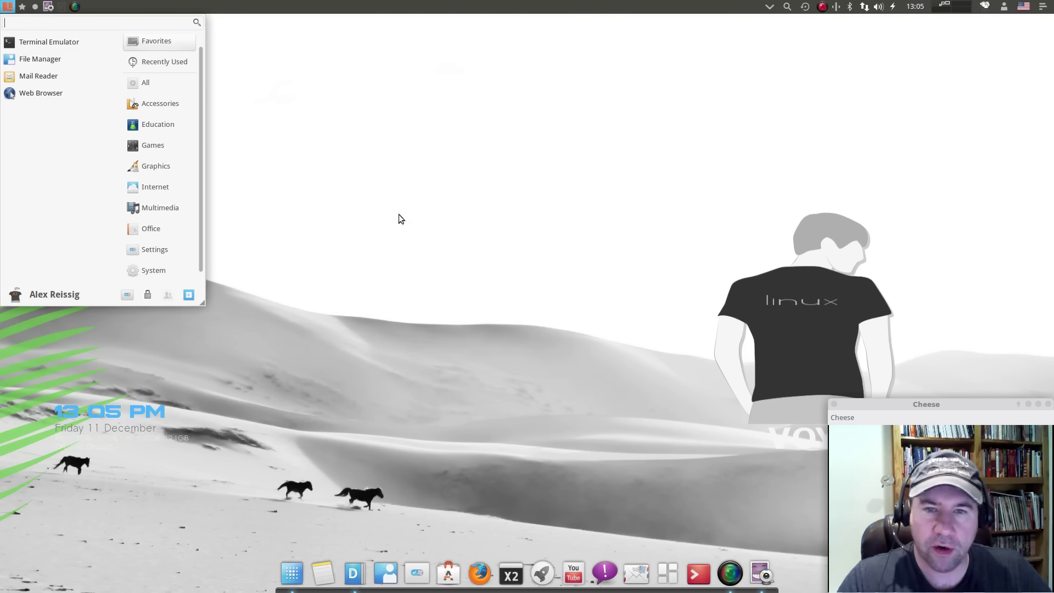
{"action": "left_click", "coordinate": [440, 164]}
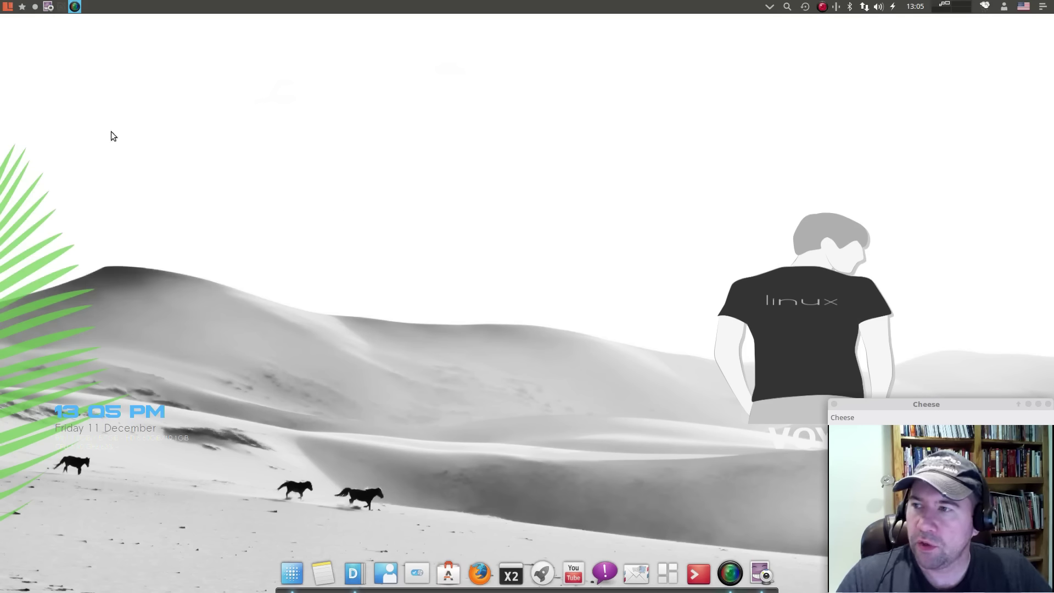
Step: Look through the places and folders list from the panel, then close it
{"action": "left_click", "coordinate": [22, 8]}
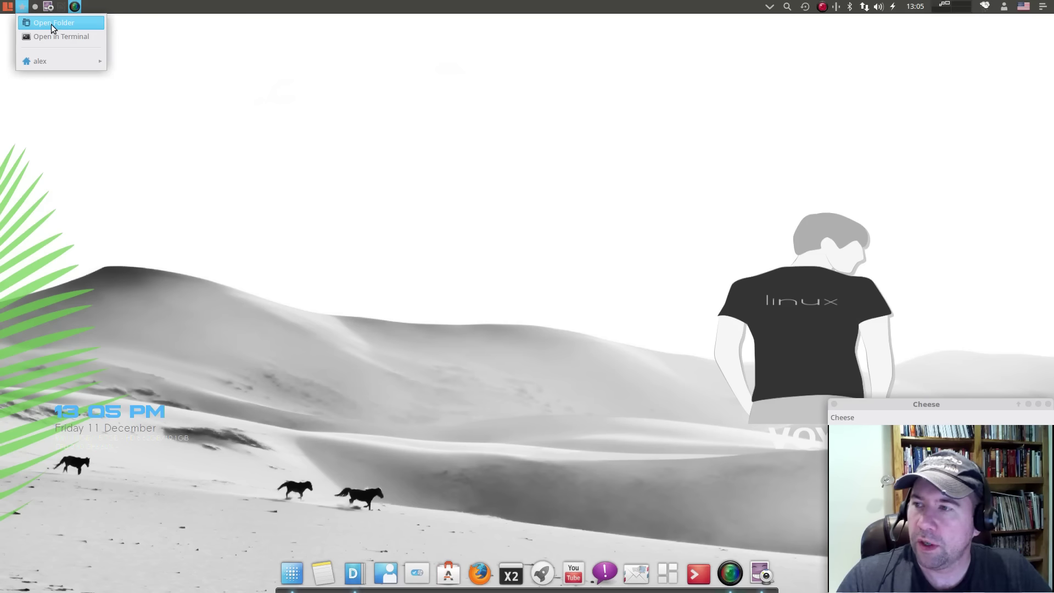
{"action": "mouse_move", "coordinate": [55, 60]}
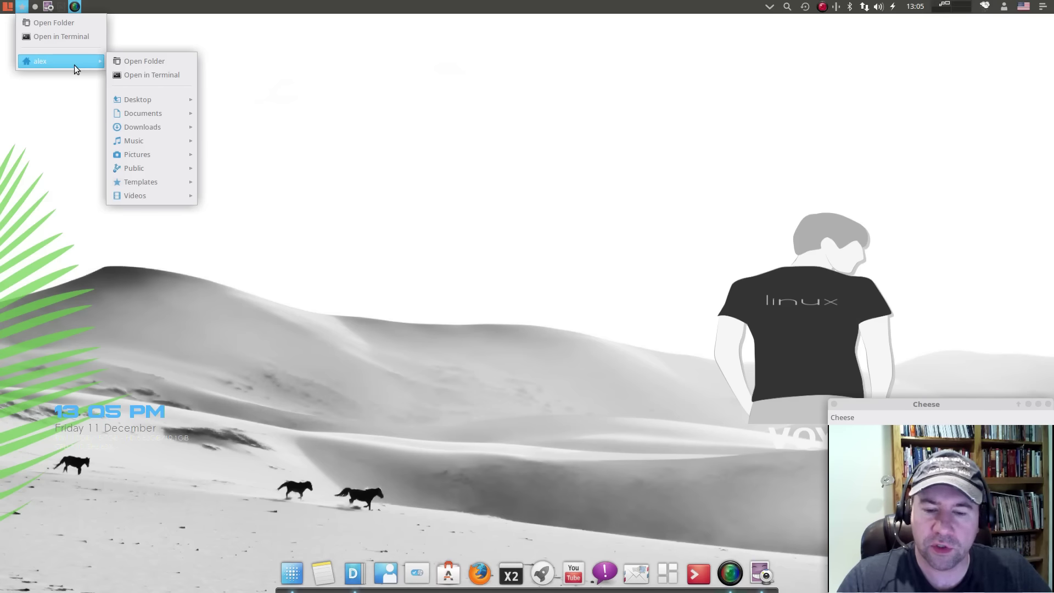
{"action": "left_click", "coordinate": [136, 38]}
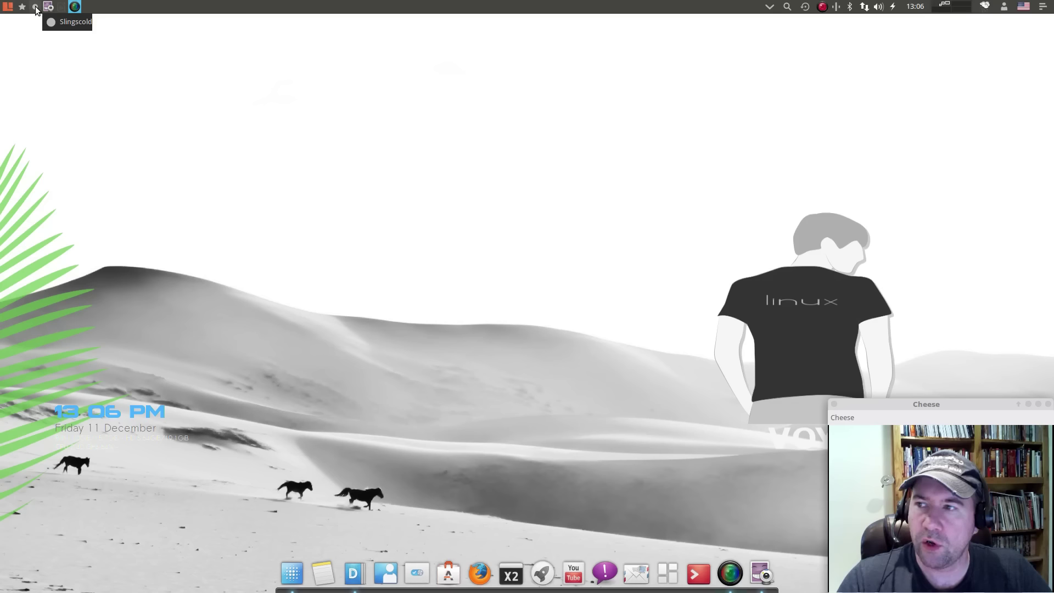
Step: Search the full-screen application launcher for 'libre', clear the search, and close the launcher
{"action": "left_click", "coordinate": [36, 7]}
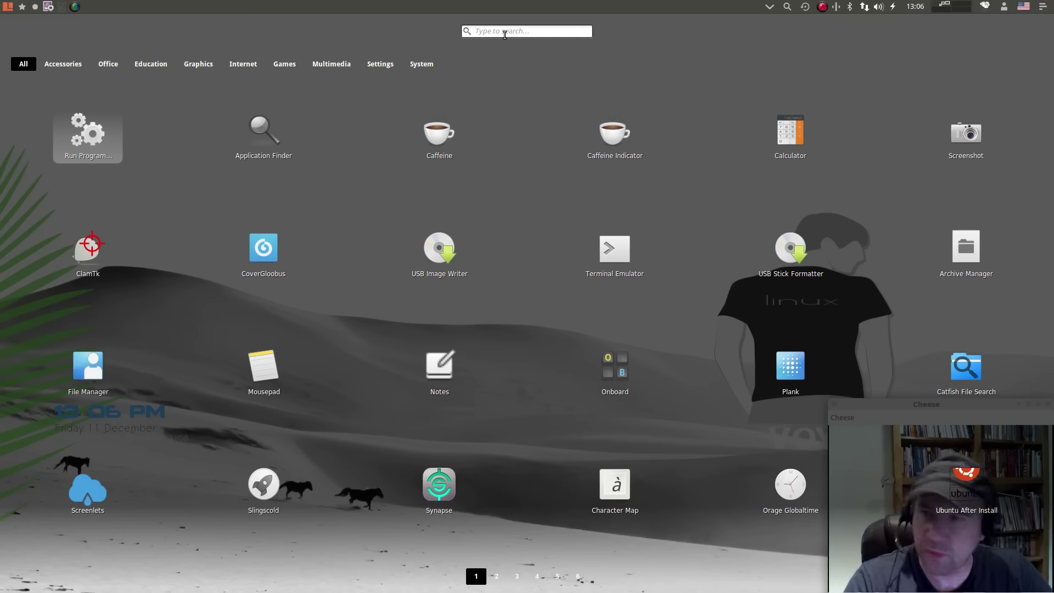
{"action": "type", "text": "libre"}
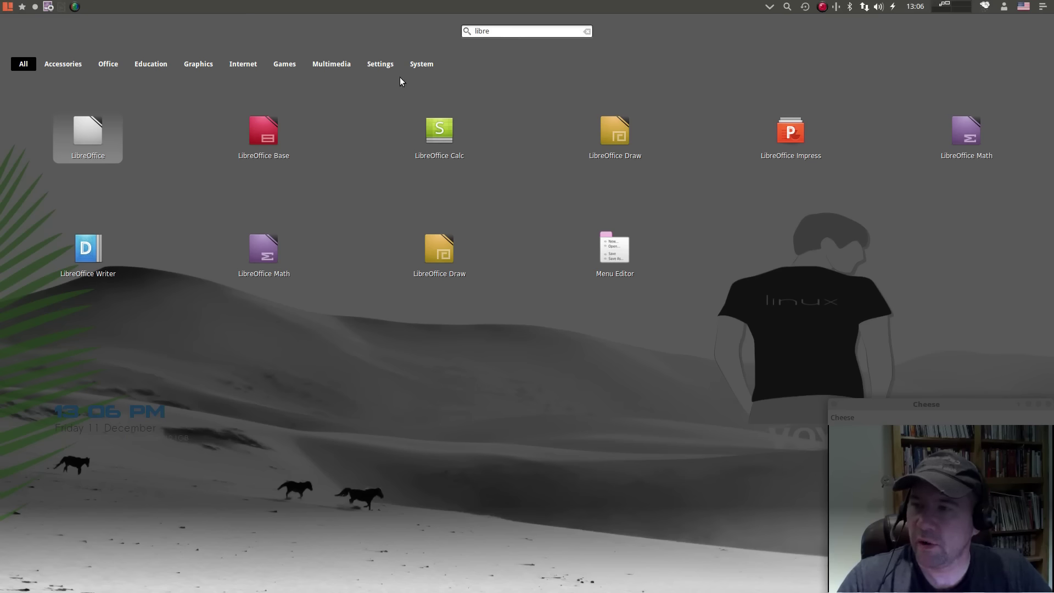
{"action": "left_click", "coordinate": [587, 32]}
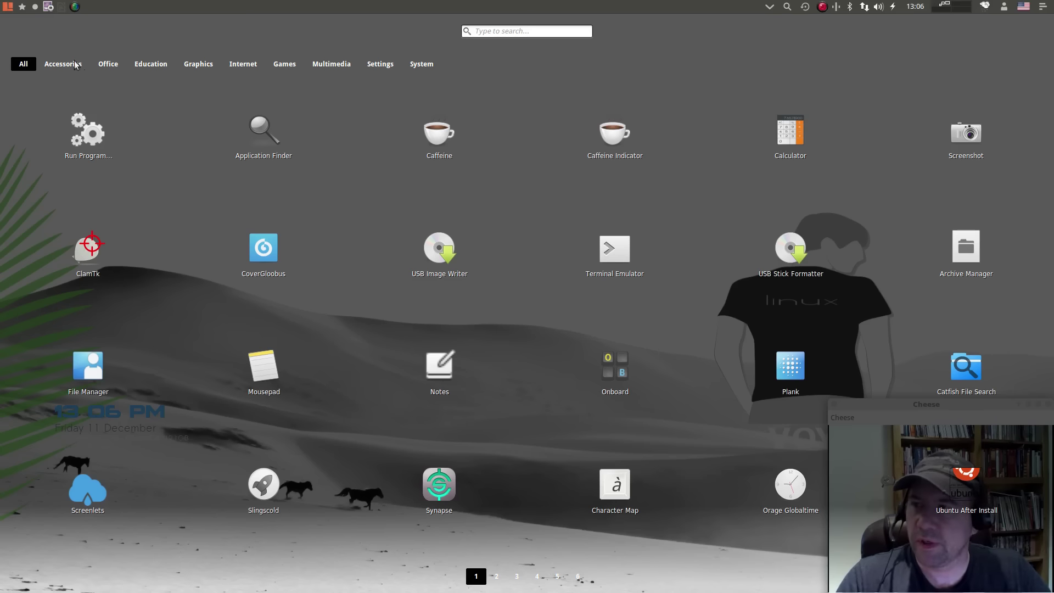
{"action": "left_click", "coordinate": [37, 9]}
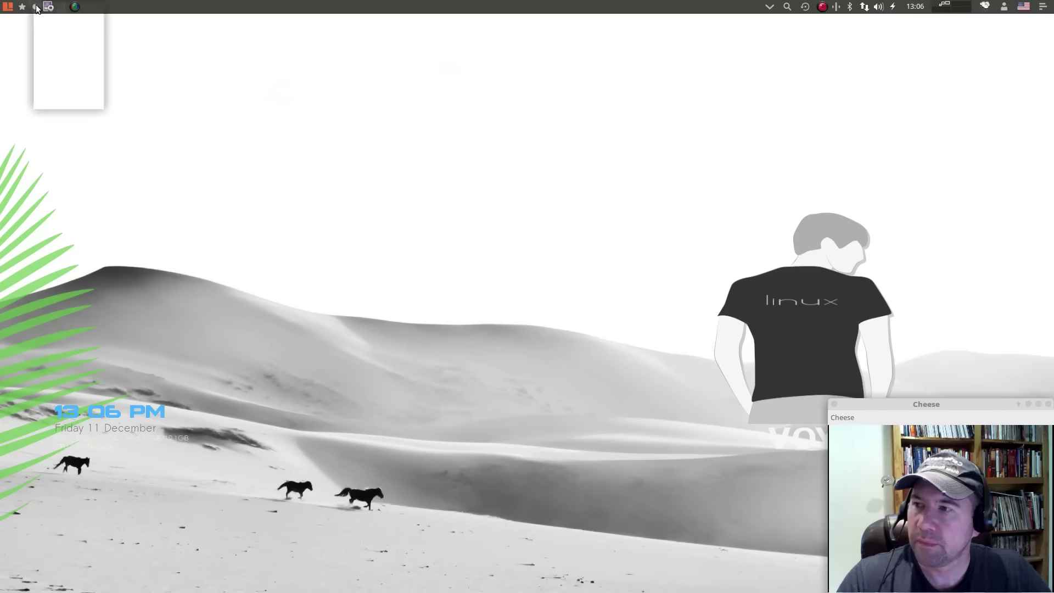
{"action": "left_click", "coordinate": [149, 115]}
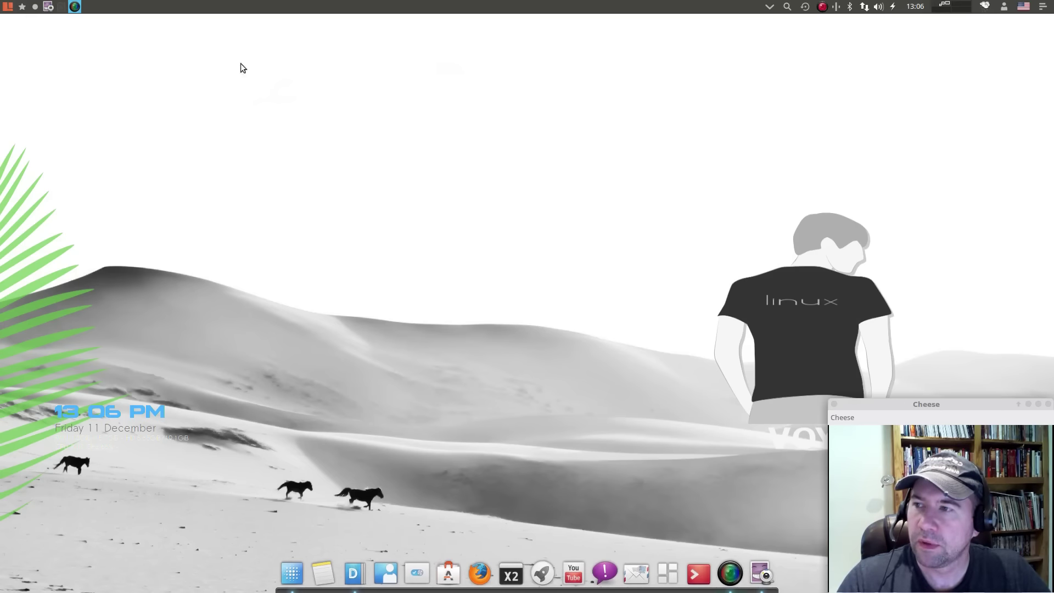
Step: Drop down the quick terminal from the tray and hide it again
{"action": "left_click", "coordinate": [74, 6]}
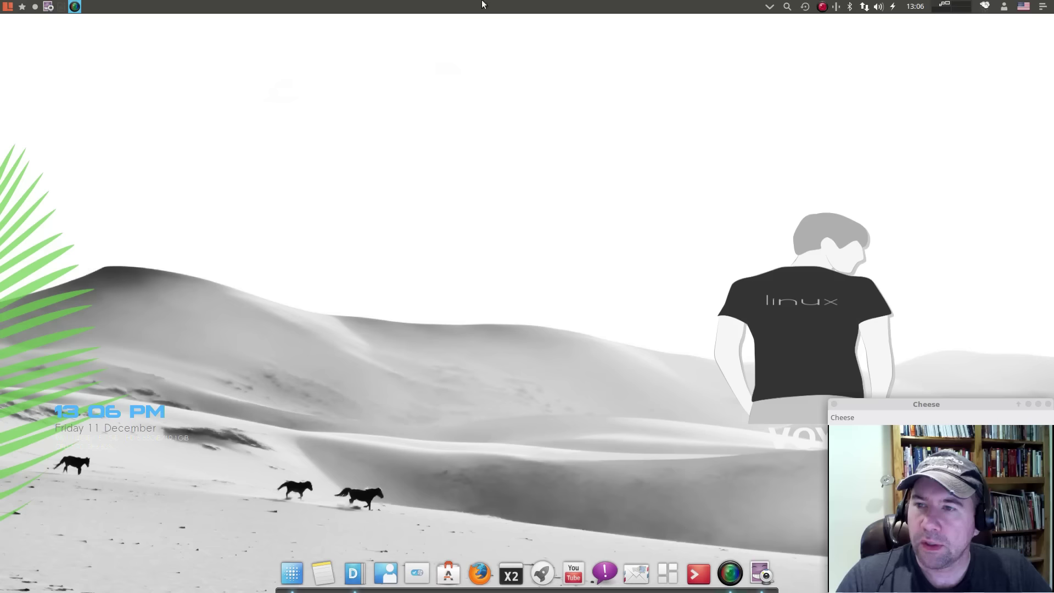
{"action": "left_click", "coordinate": [771, 8]}
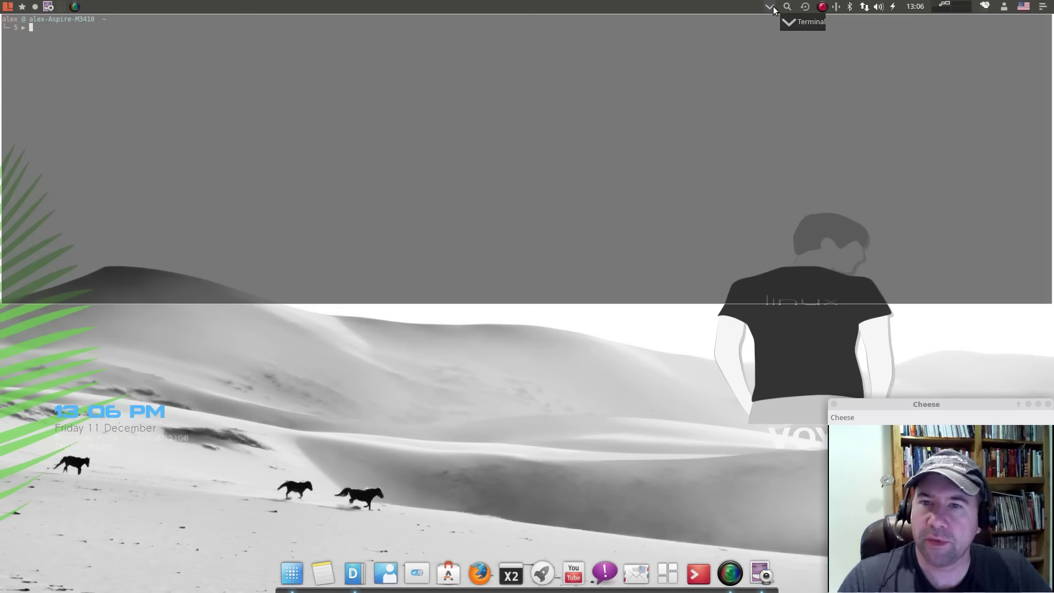
{"action": "left_click", "coordinate": [780, 10]}
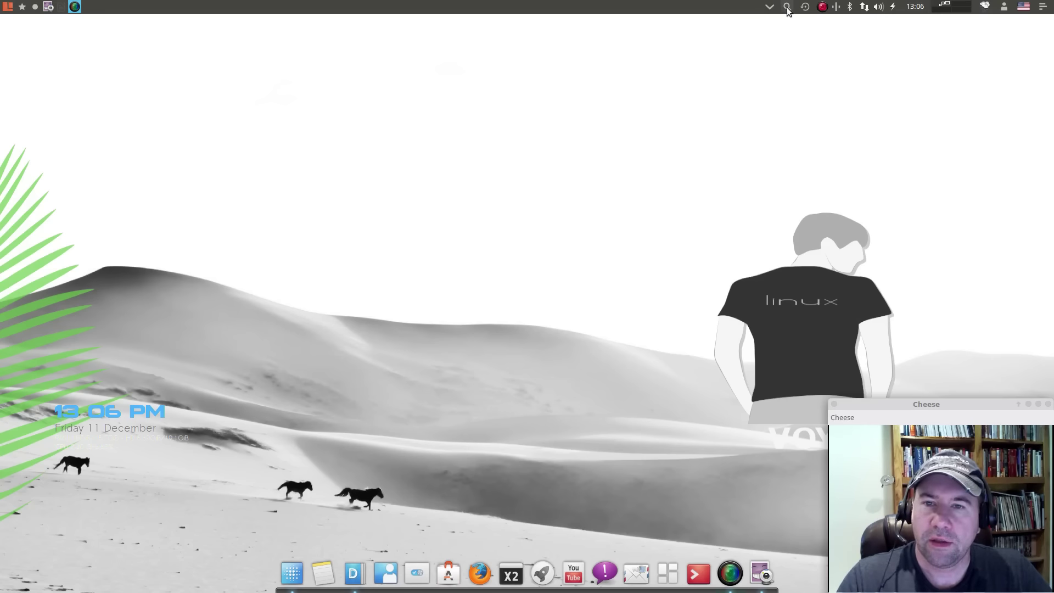
Step: Search Synapse for 'libre', step through the LibreOffice results, then dismiss the launcher
{"action": "left_click", "coordinate": [787, 8]}
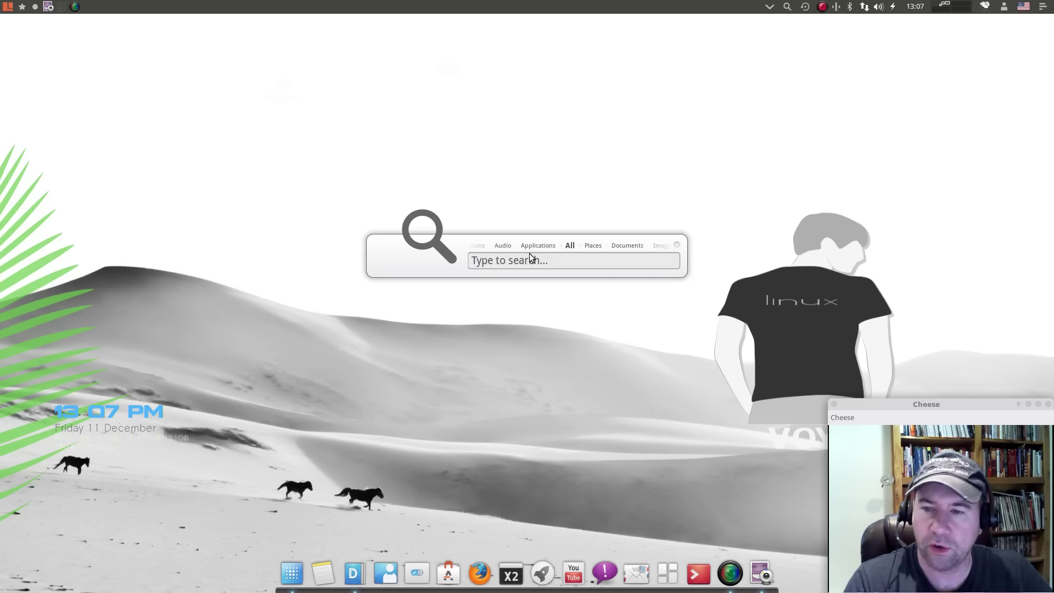
{"action": "type", "text": "libre"}
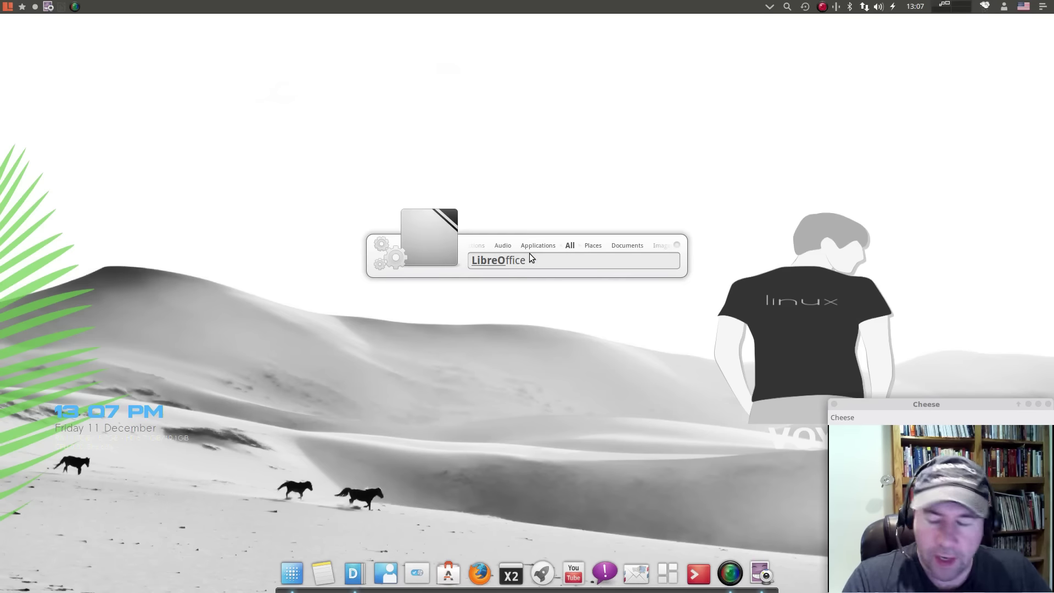
{"action": "key", "text": "Down"}
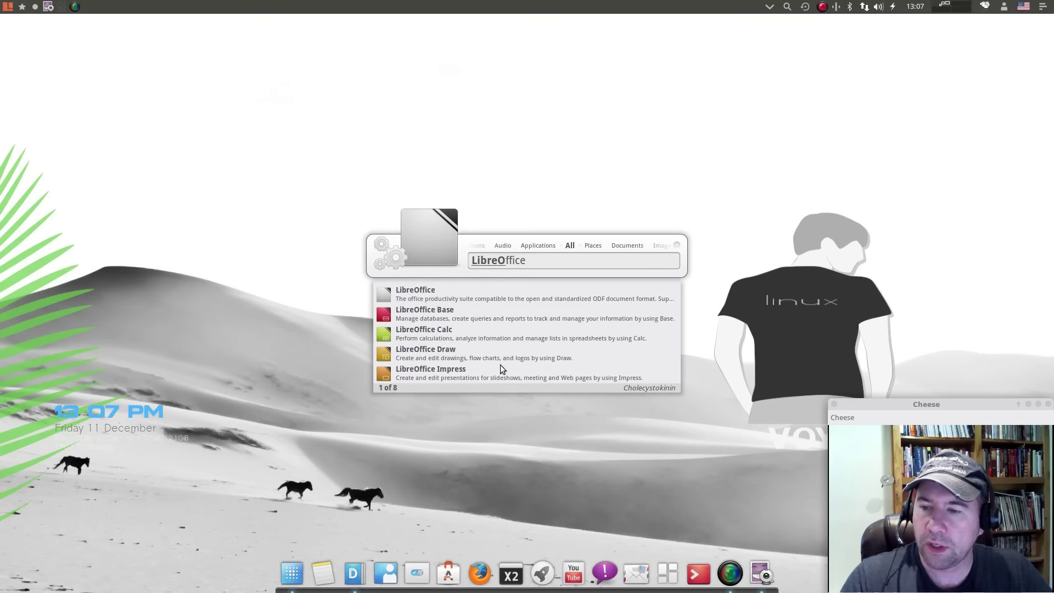
{"action": "key", "text": "Down"}
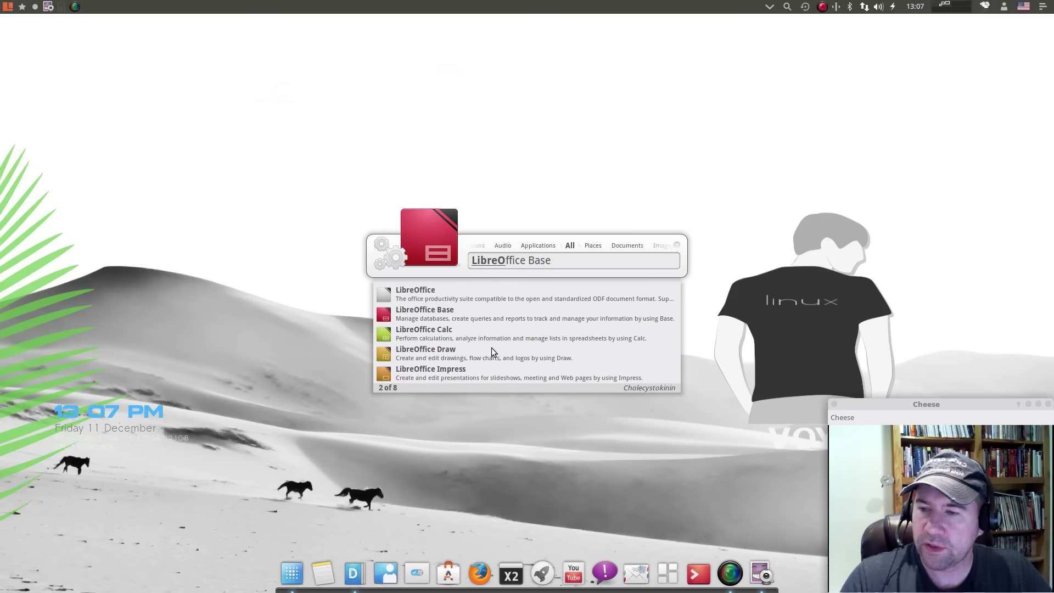
{"action": "key", "text": "Down"}
{"action": "key", "text": "Up"}
{"action": "key", "text": "Up"}
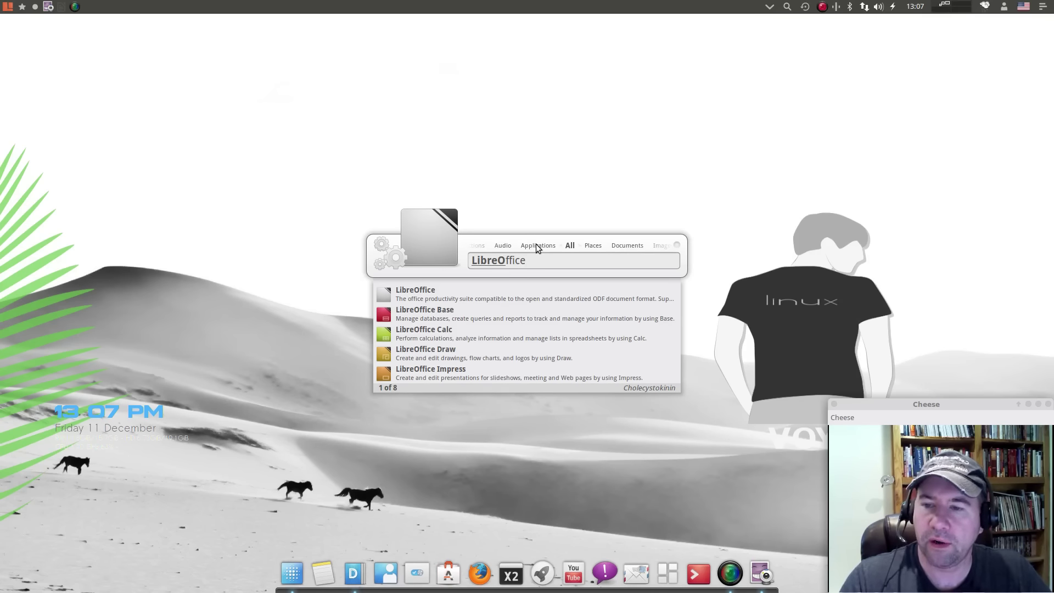
{"action": "left_click", "coordinate": [710, 245]}
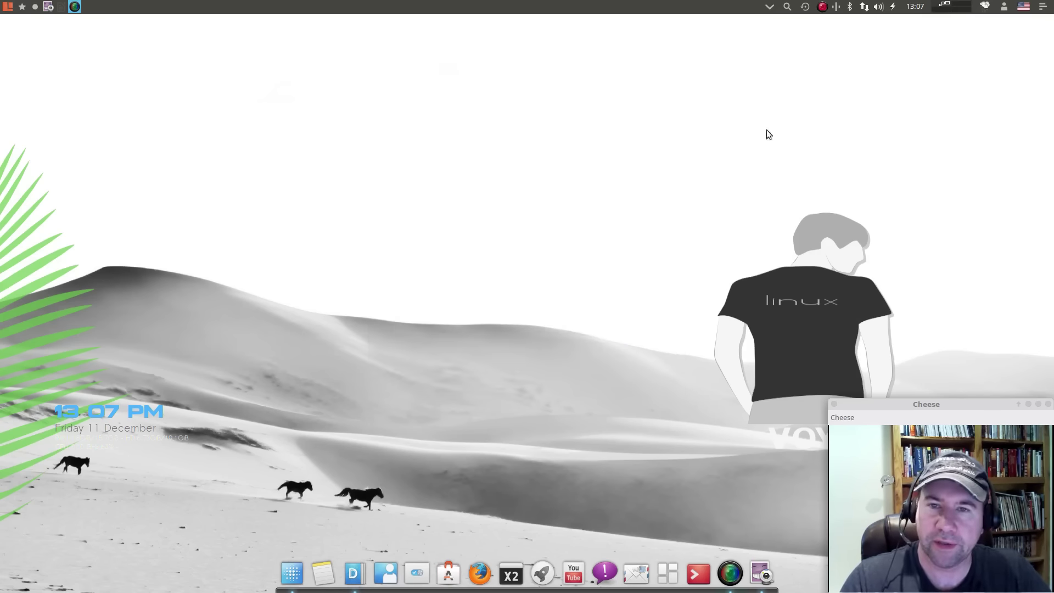
{"action": "left_click", "coordinate": [806, 7]}
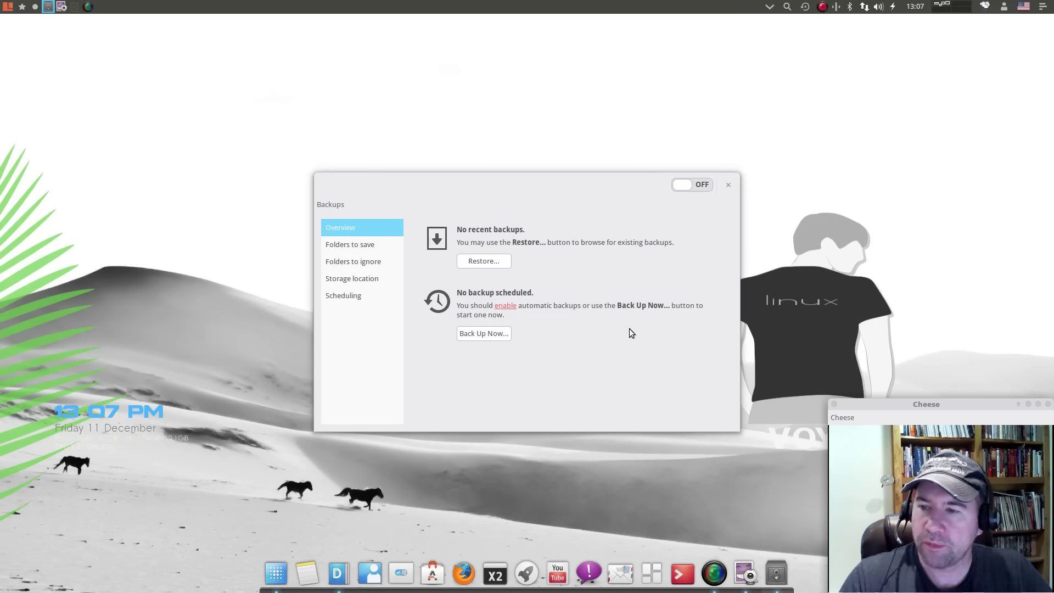
{"action": "left_click", "coordinate": [728, 185]}
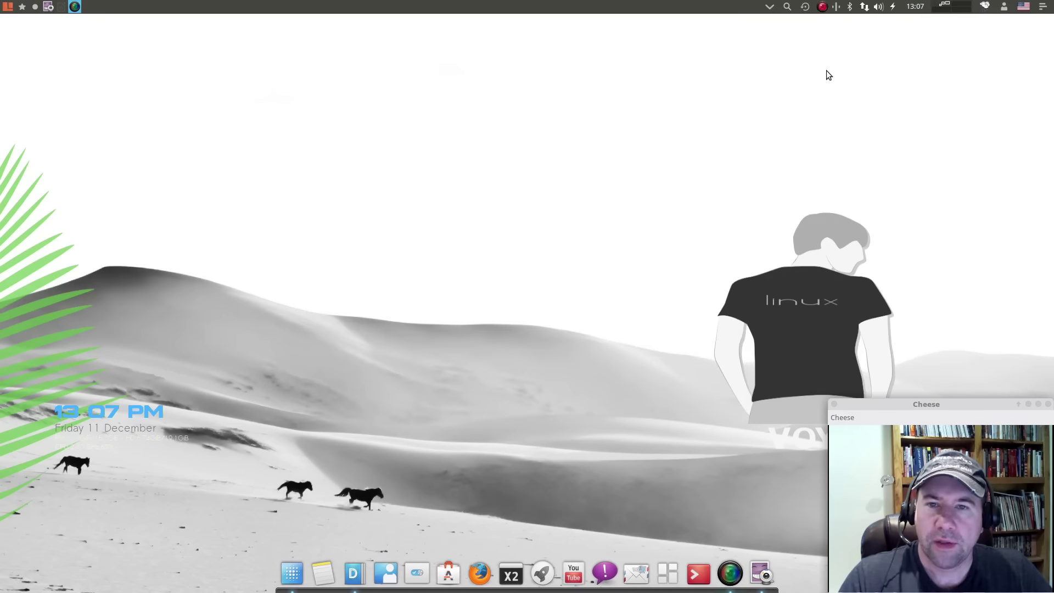
{"action": "left_click", "coordinate": [837, 7]}
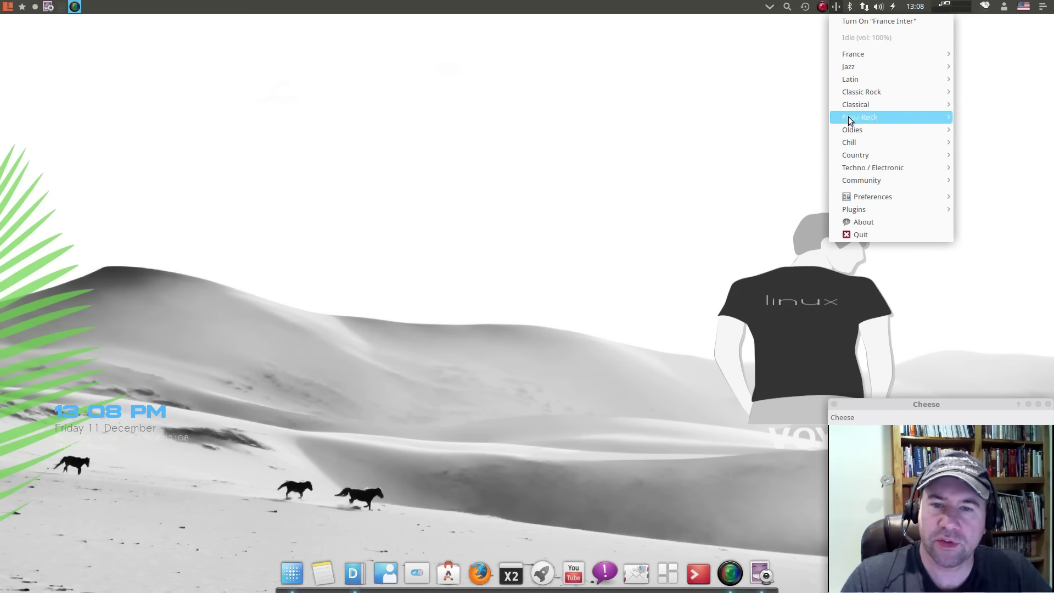
{"action": "left_click", "coordinate": [810, 55]}
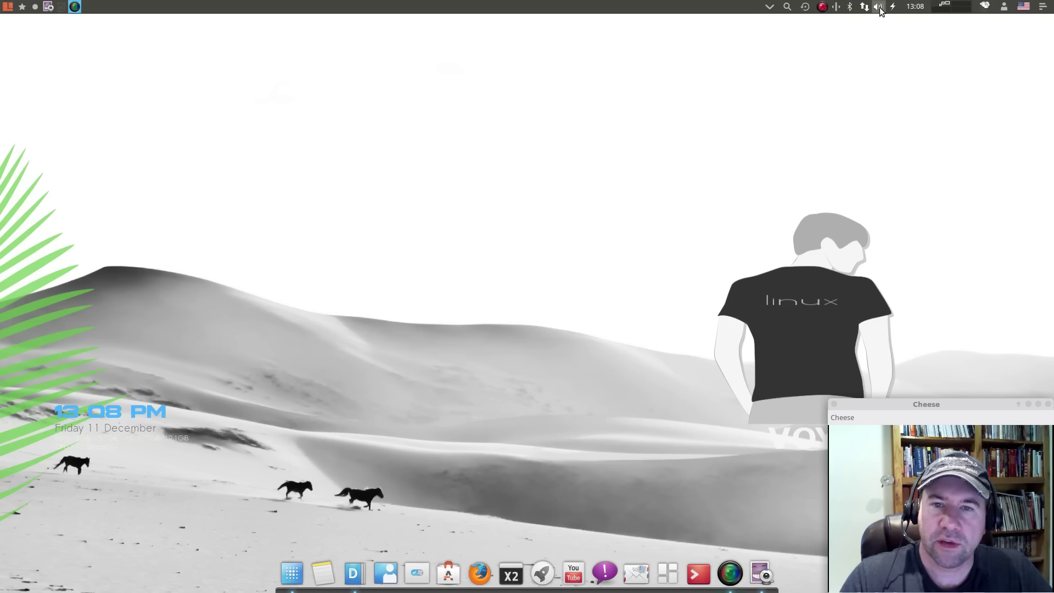
{"action": "left_click", "coordinate": [914, 7]}
{"action": "left_click", "coordinate": [913, 7]}
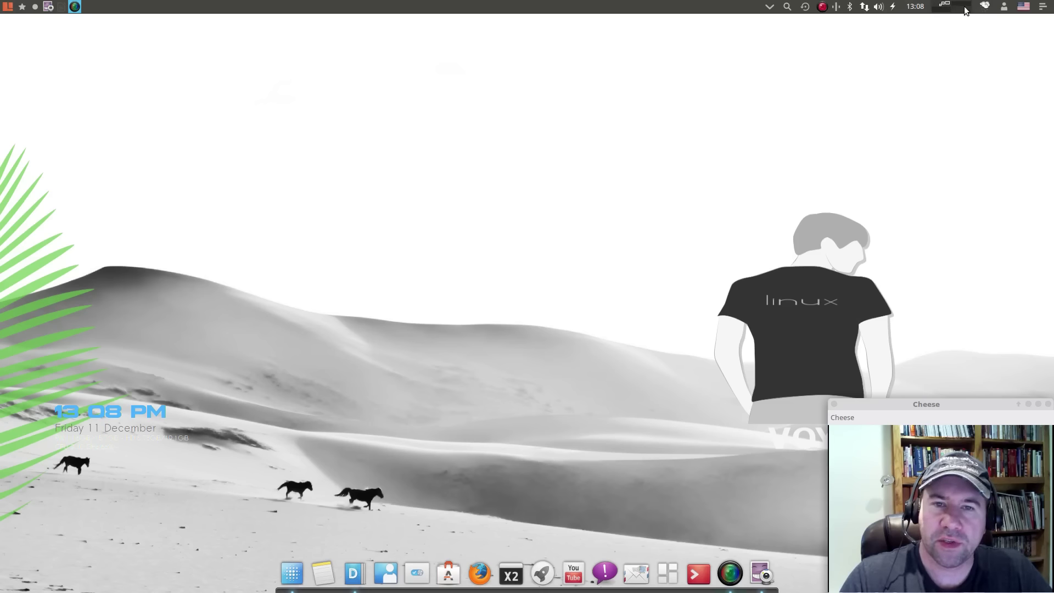
{"action": "mouse_move", "coordinate": [987, 9]}
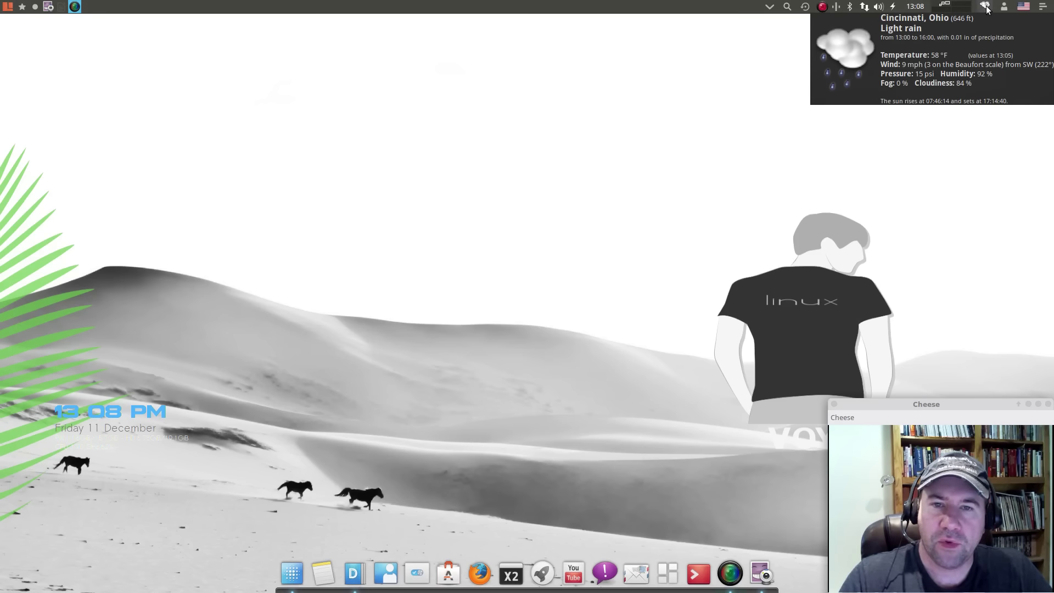
Step: Switch workspace, move the yellow sticky note beside the calendar, then close both
{"action": "left_click", "coordinate": [1043, 6]}
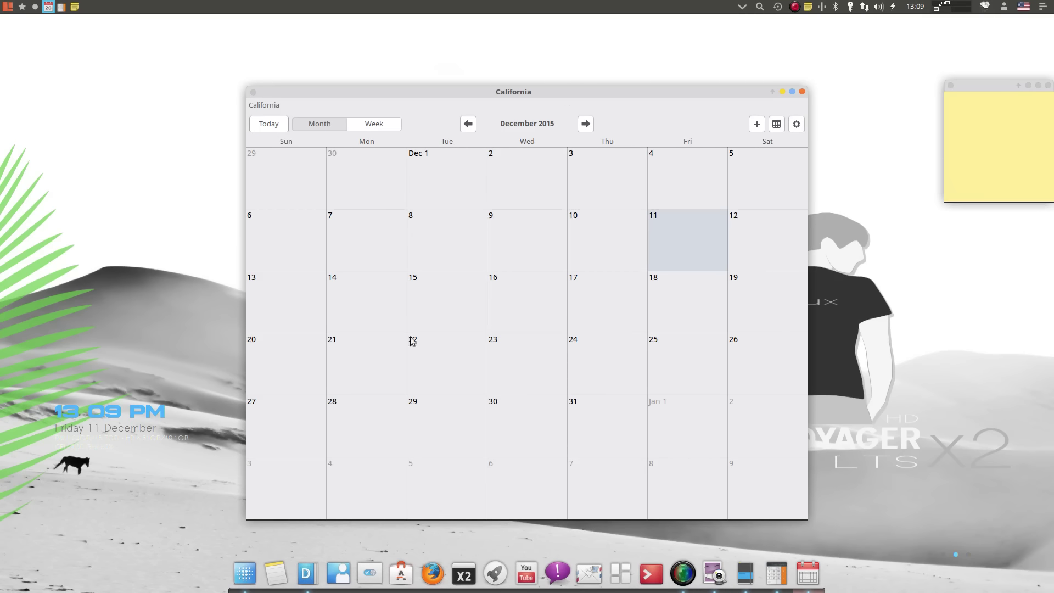
{"action": "mouse_move", "coordinate": [970, 102]}
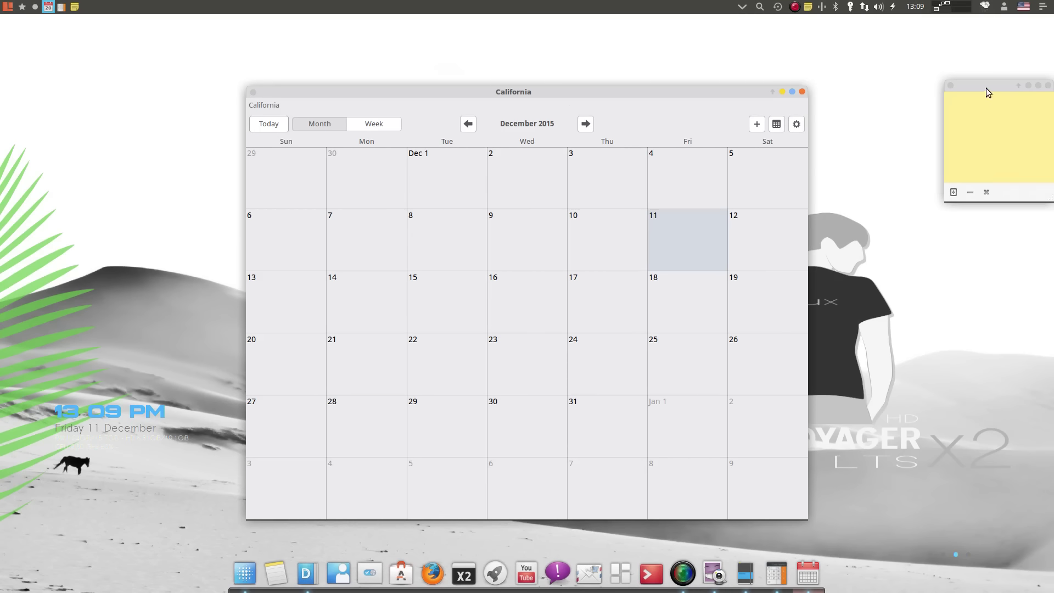
{"action": "left_click_drag", "start_coordinate": [986, 87], "coordinate": [896, 78]}
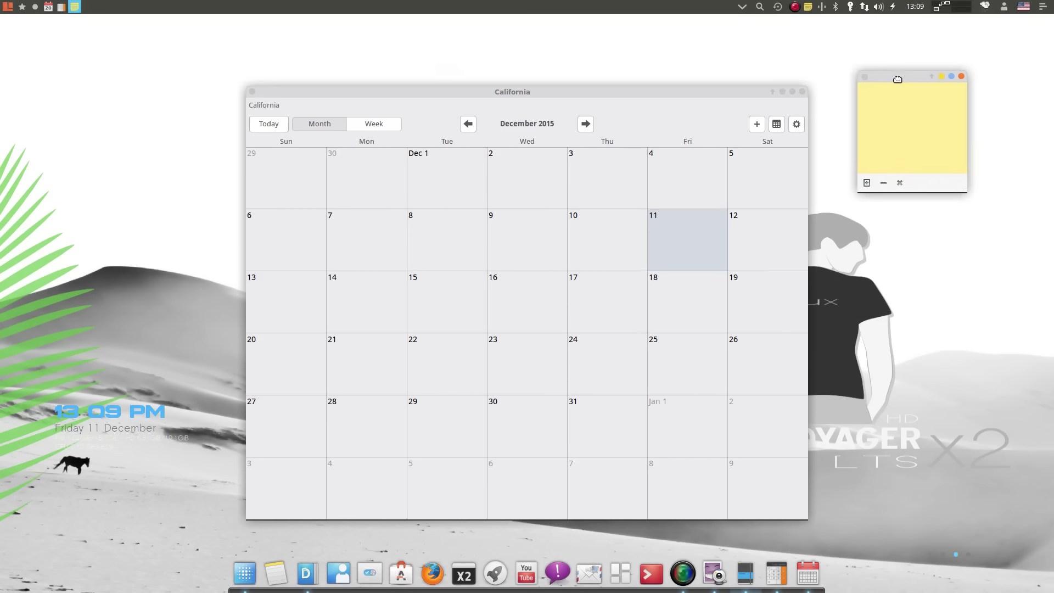
{"action": "left_click", "coordinate": [958, 77]}
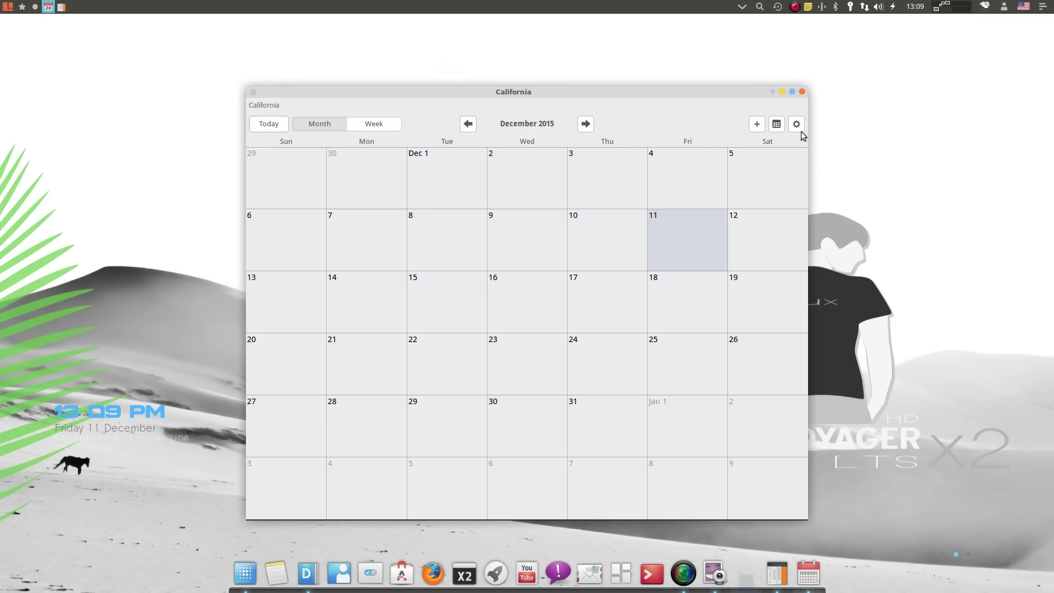
{"action": "left_click", "coordinate": [802, 92]}
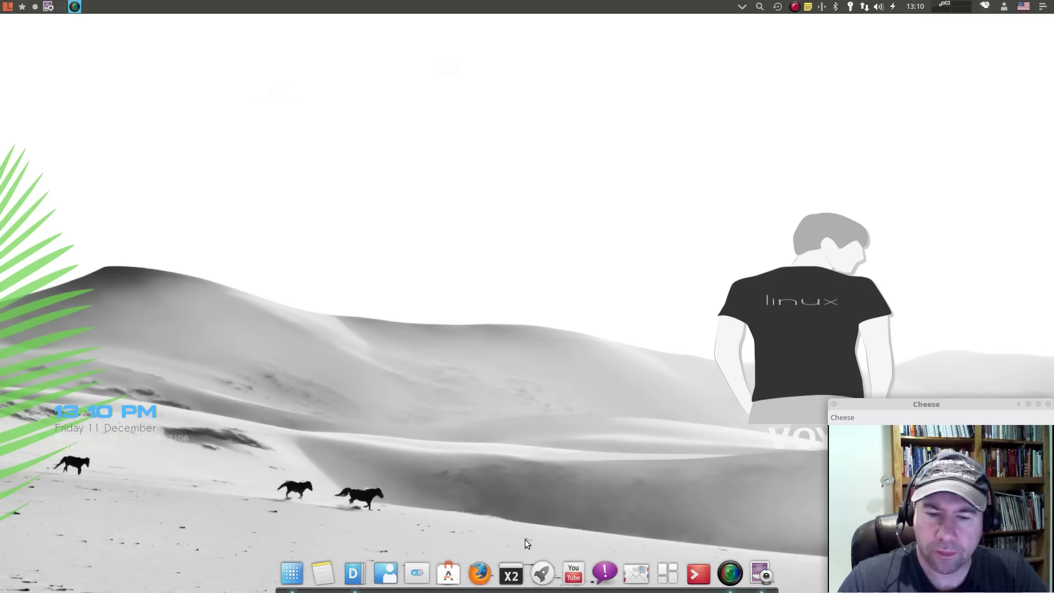
{"action": "double_click", "coordinate": [882, 406]}
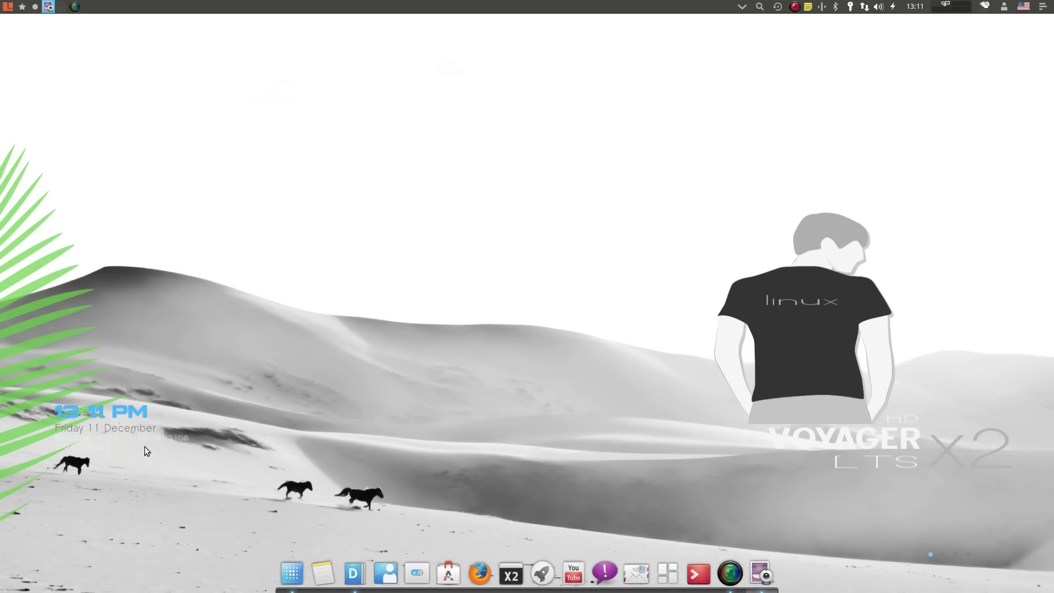
Step: Open Desktop Settings from the desktop's right-click menu
{"action": "right_click", "coordinate": [546, 216]}
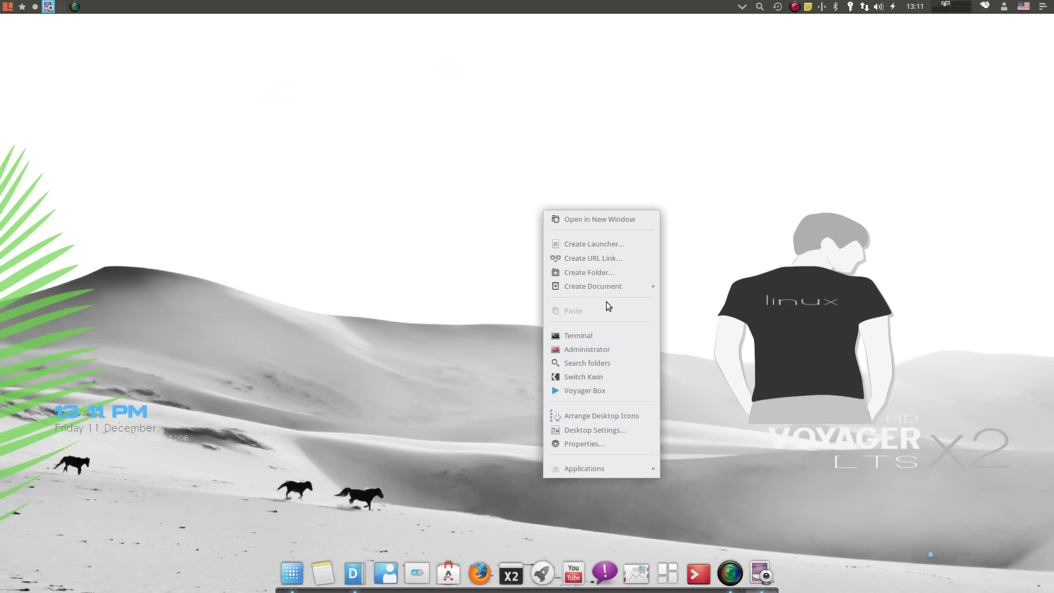
{"action": "left_click", "coordinate": [614, 433]}
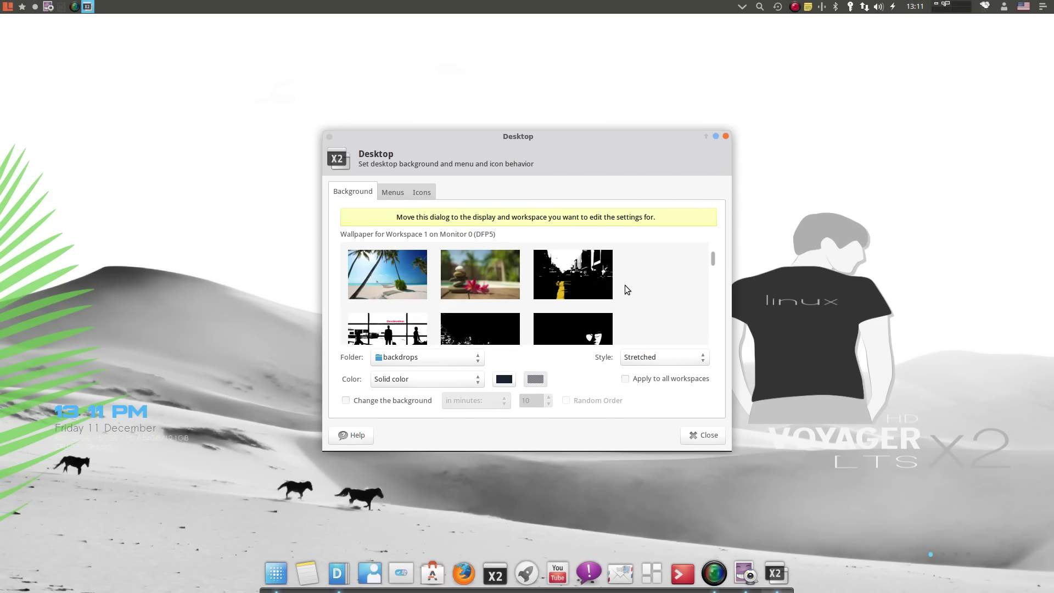
Step: Make the Desktop dialog taller and apply the dark red sunset wallpaper from the thumbnails
{"action": "scroll", "coordinate": [634, 283], "scroll_direction": "down", "scroll_amount": 3}
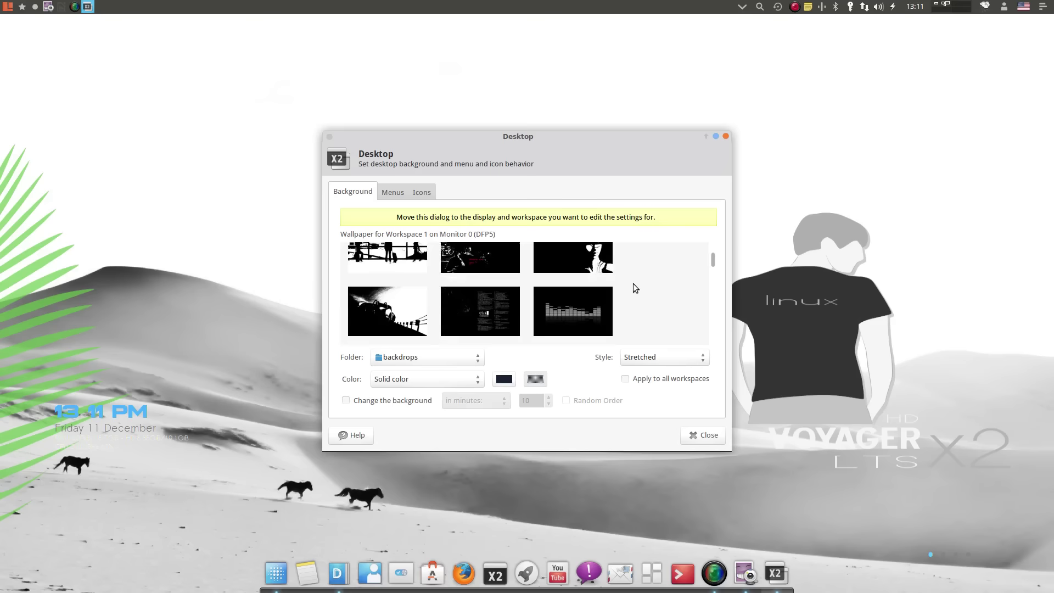
{"action": "left_click_drag", "start_coordinate": [660, 133], "coordinate": [661, 63]}
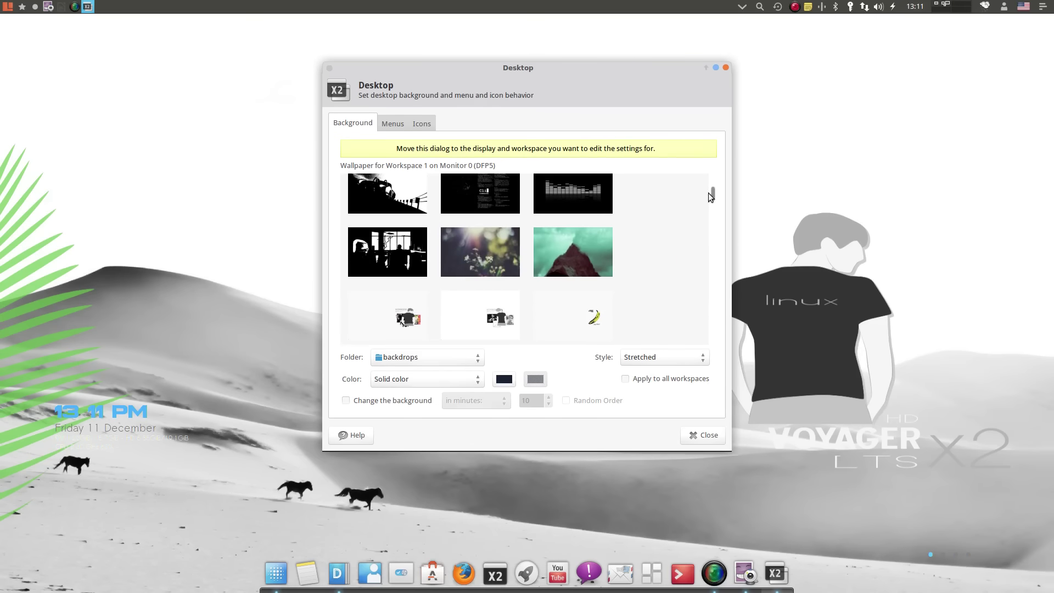
{"action": "scroll", "coordinate": [660, 233], "scroll_direction": "down", "scroll_amount": 5}
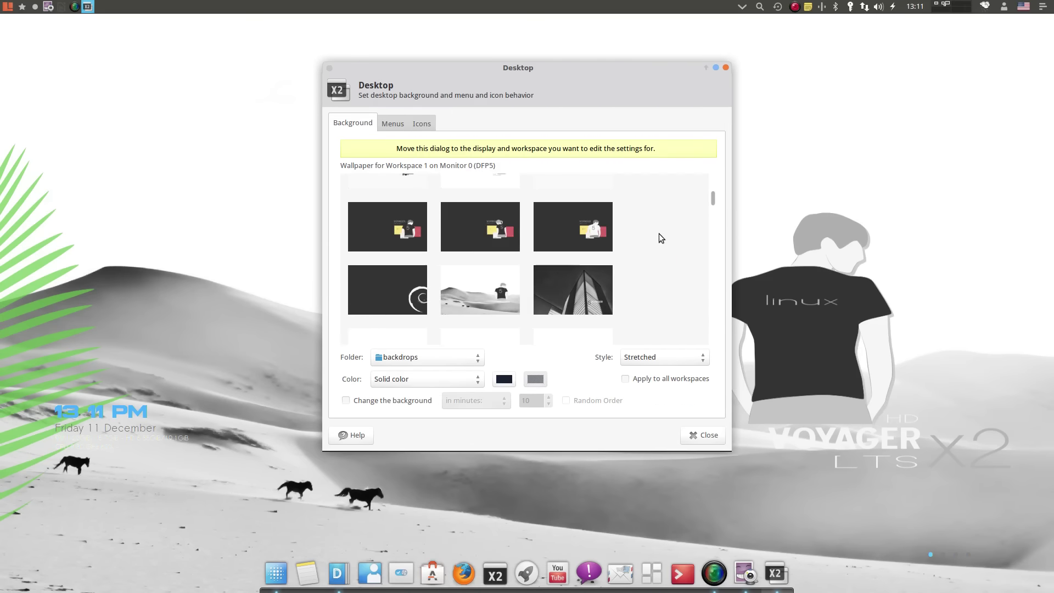
{"action": "scroll", "coordinate": [659, 233], "scroll_direction": "down", "scroll_amount": 5}
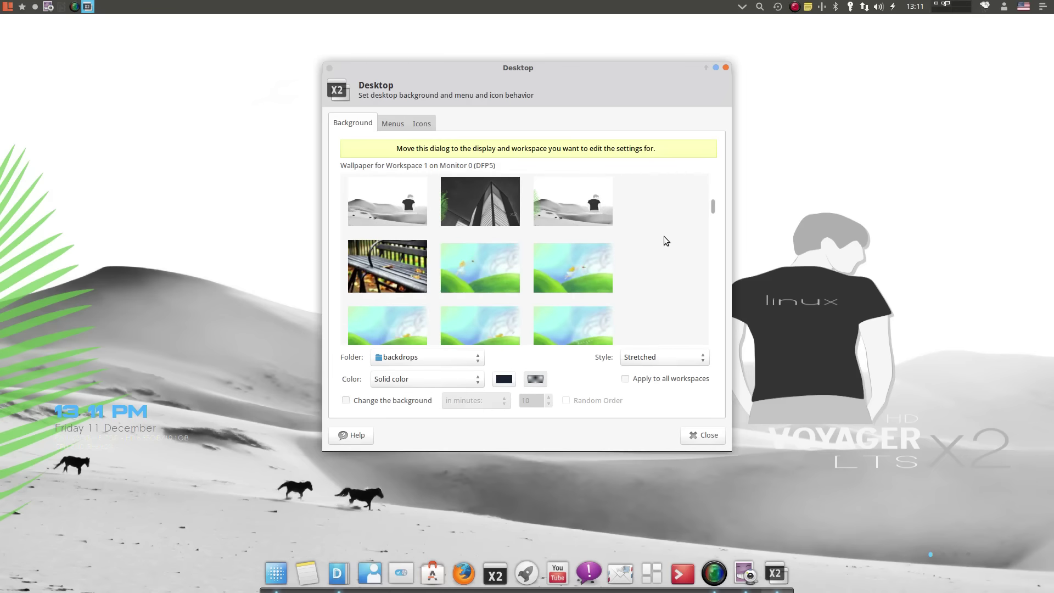
{"action": "scroll", "coordinate": [667, 268], "scroll_direction": "down", "scroll_amount": 6}
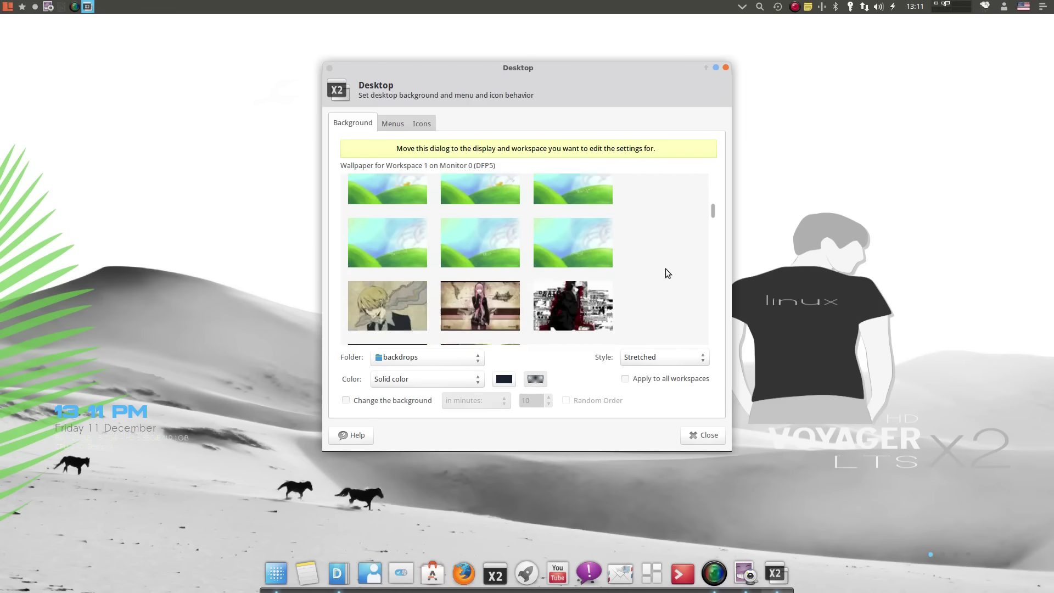
{"action": "scroll", "coordinate": [666, 271], "scroll_direction": "down", "scroll_amount": 1}
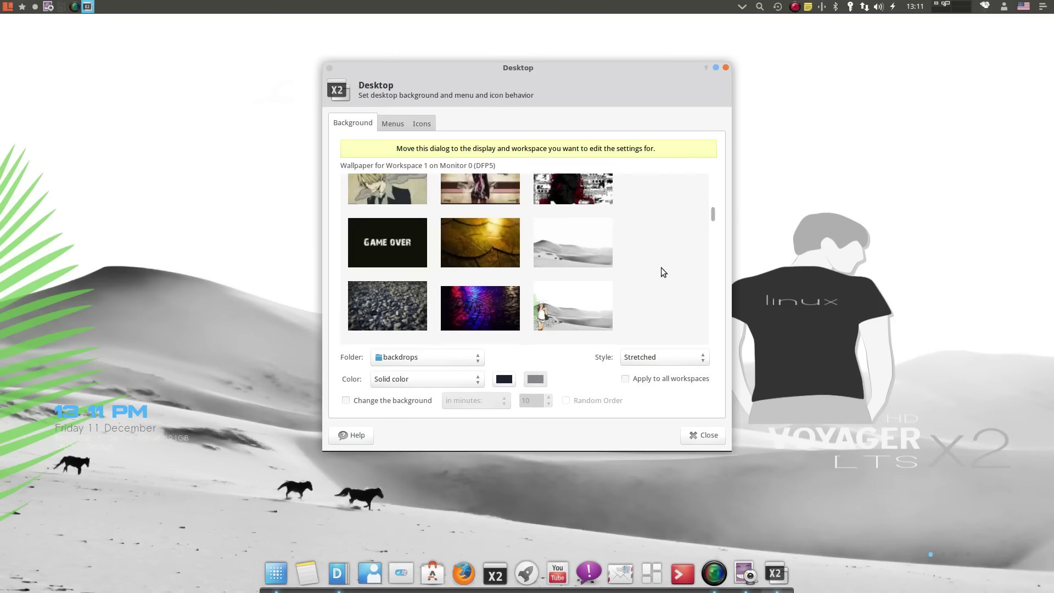
{"action": "scroll", "coordinate": [654, 265], "scroll_direction": "down", "scroll_amount": 8}
{"action": "scroll", "coordinate": [648, 268], "scroll_direction": "down", "scroll_amount": 8}
{"action": "scroll", "coordinate": [648, 267], "scroll_direction": "up", "scroll_amount": 1}
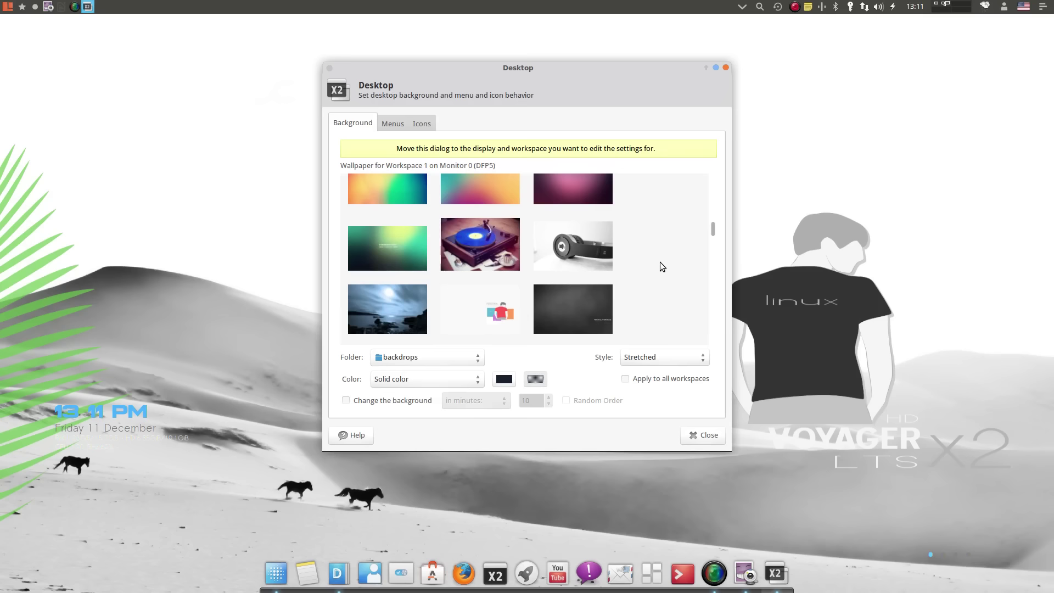
{"action": "scroll", "coordinate": [658, 265], "scroll_direction": "down", "scroll_amount": 2}
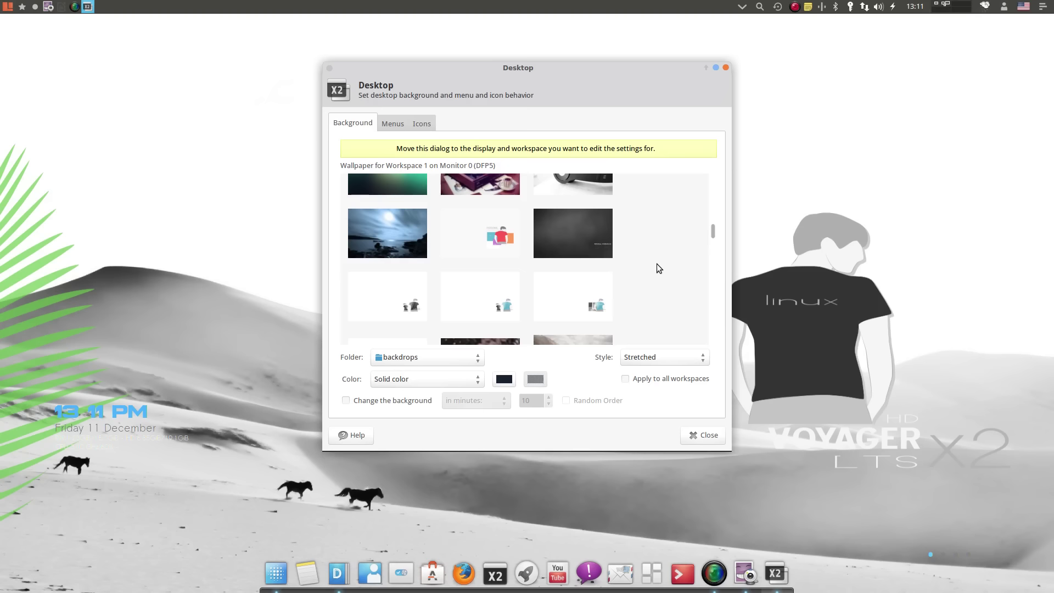
{"action": "scroll", "coordinate": [548, 254], "scroll_direction": "down", "scroll_amount": 10}
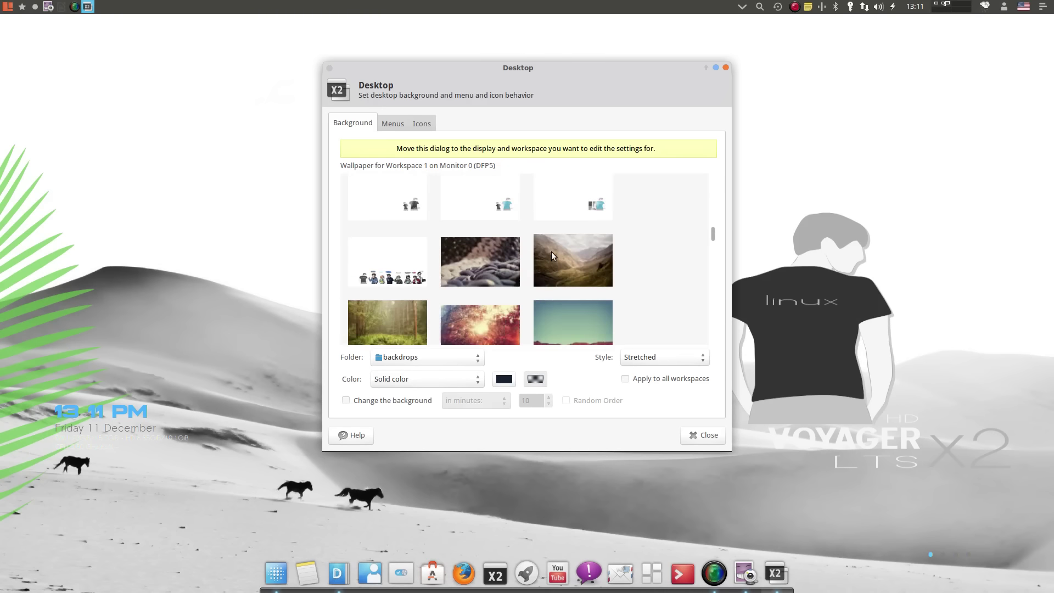
{"action": "scroll", "coordinate": [617, 259], "scroll_direction": "down", "scroll_amount": 5}
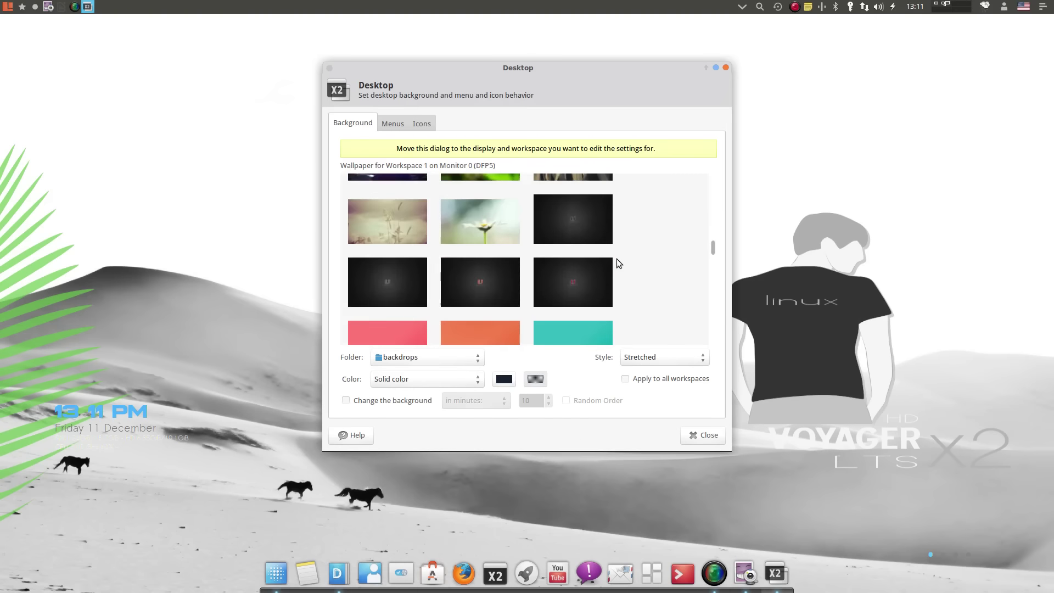
{"action": "scroll", "coordinate": [616, 258], "scroll_direction": "down", "scroll_amount": 8}
{"action": "scroll", "coordinate": [627, 258], "scroll_direction": "up", "scroll_amount": 2}
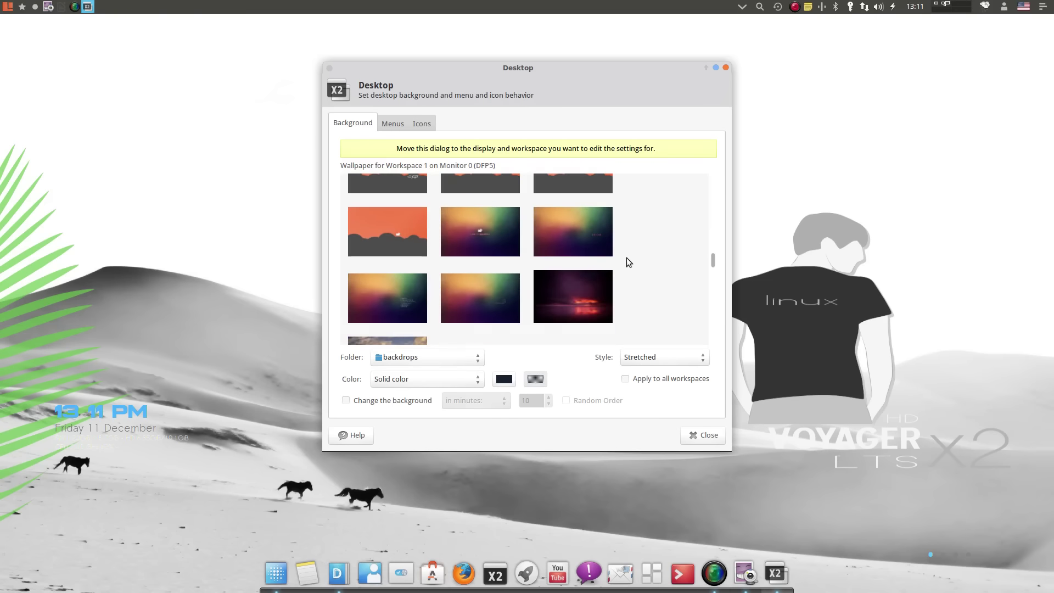
{"action": "scroll", "coordinate": [671, 268], "scroll_direction": "down", "scroll_amount": 4}
{"action": "left_click", "coordinate": [612, 214]}
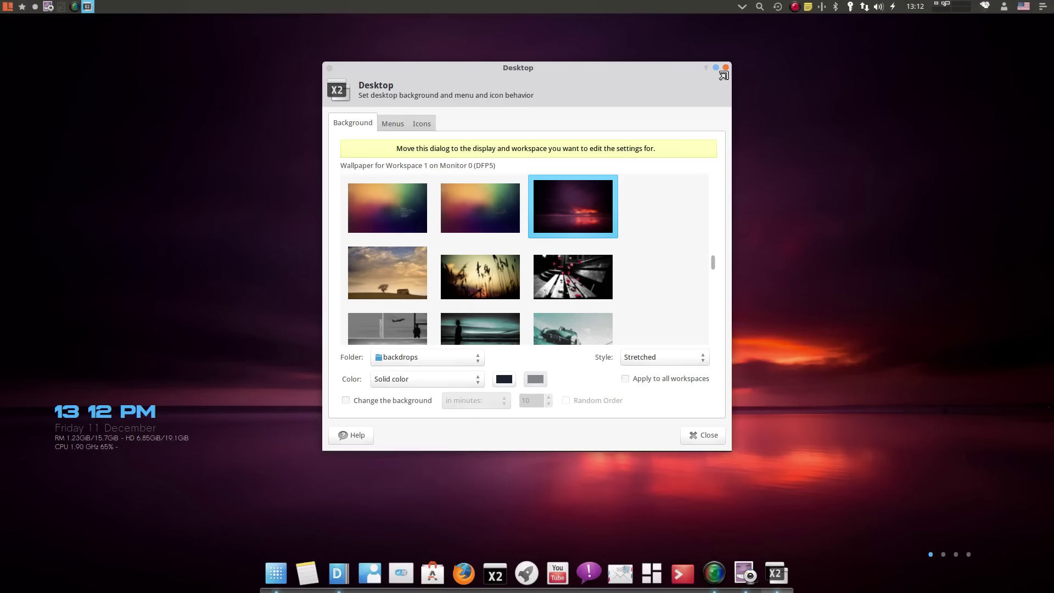
Step: Close the Desktop settings dialog to reveal the sunset wallpaper
{"action": "left_click", "coordinate": [726, 68]}
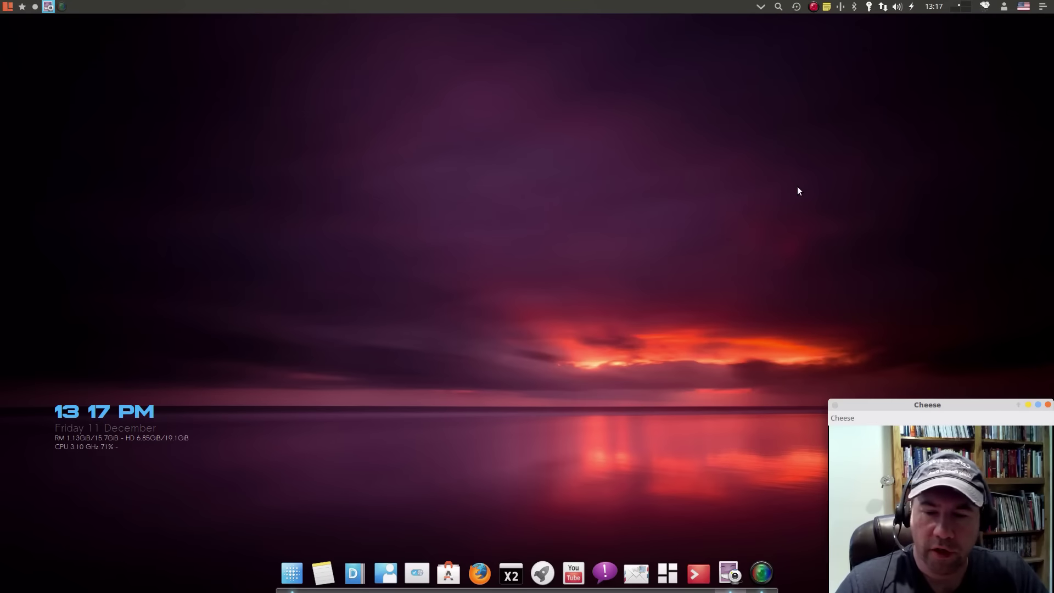
{"action": "mouse_move", "coordinate": [1051, 182]}
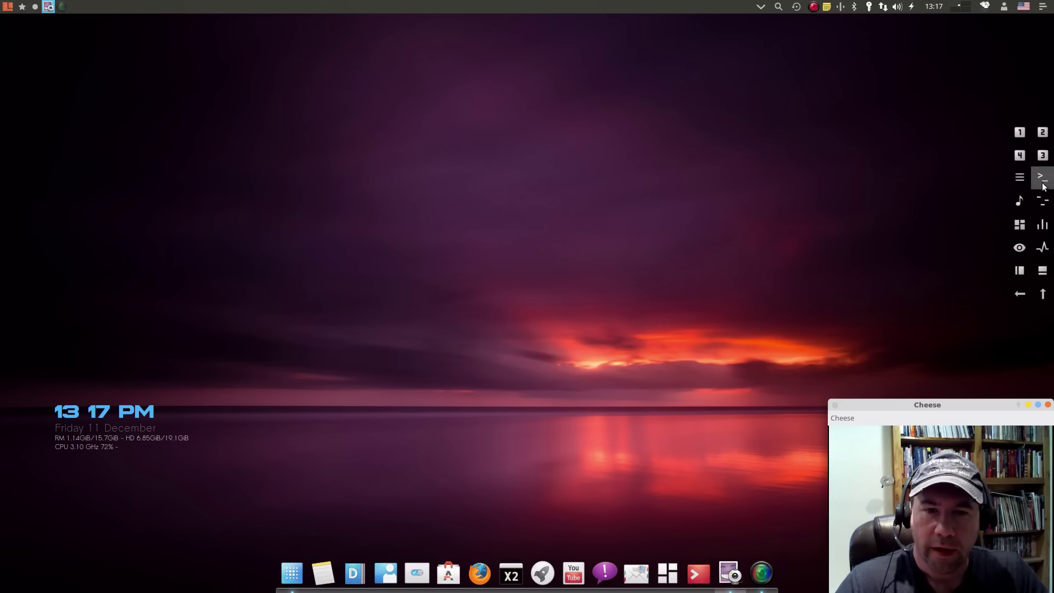
{"action": "mouse_move", "coordinate": [1050, 269]}
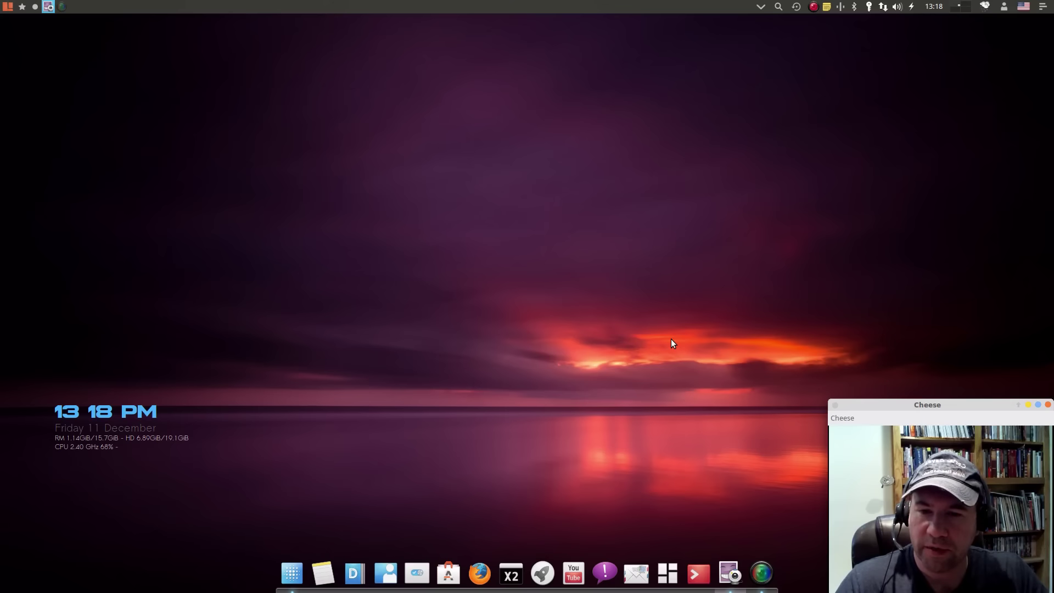
{"action": "mouse_move", "coordinate": [1044, 294]}
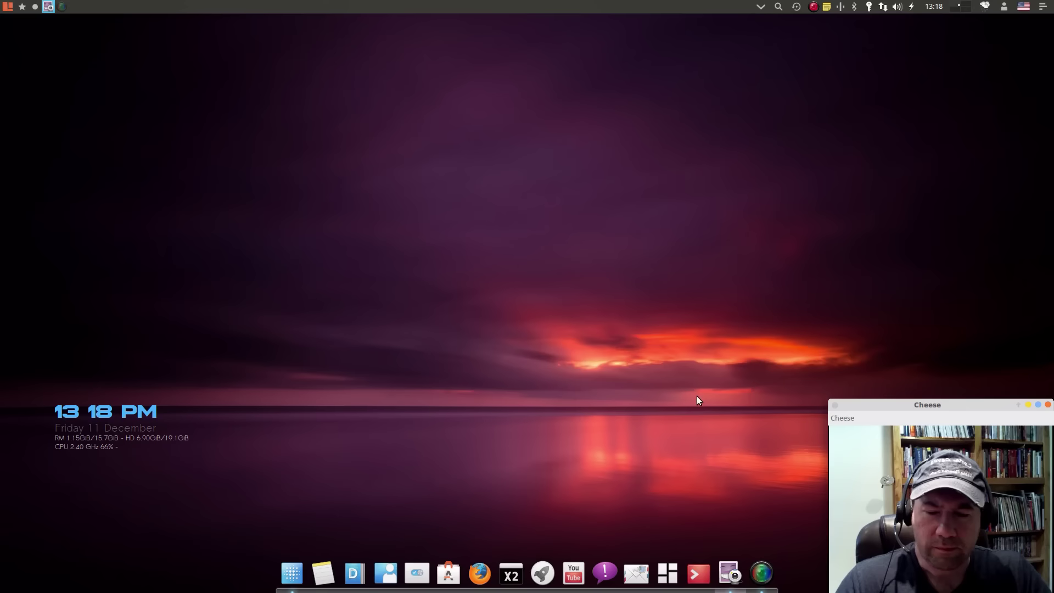
{"action": "mouse_move", "coordinate": [1043, 201]}
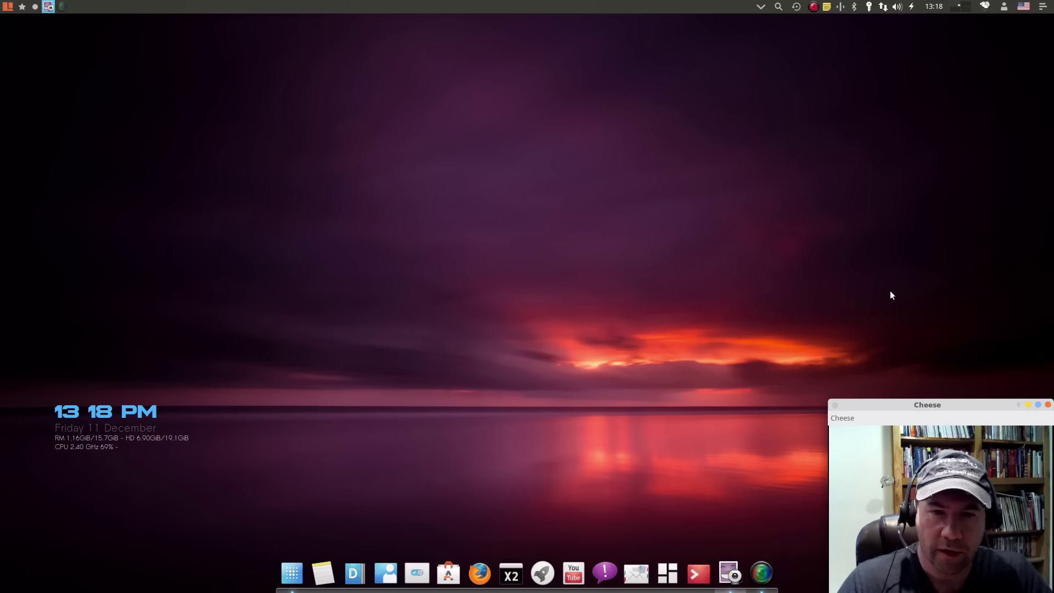
{"action": "mouse_move", "coordinate": [1046, 241]}
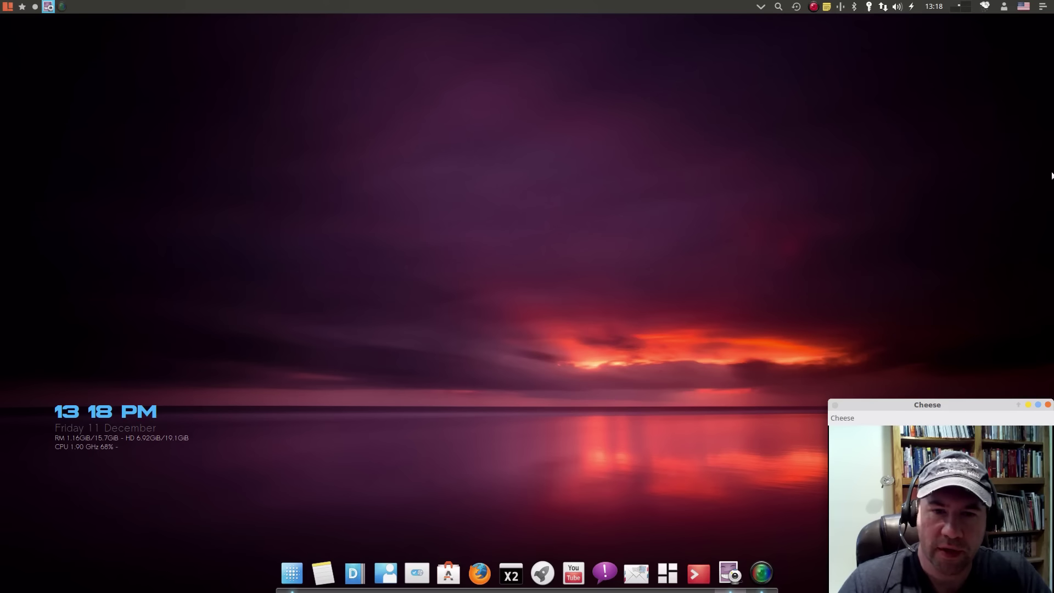
{"action": "mouse_move", "coordinate": [1043, 177]}
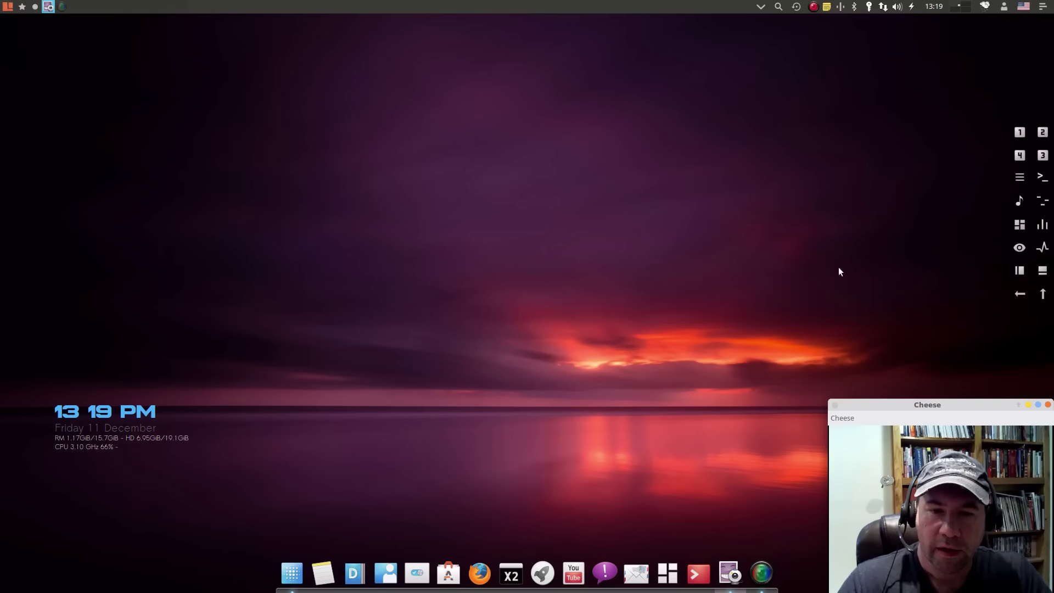
{"action": "left_click", "coordinate": [789, 253]}
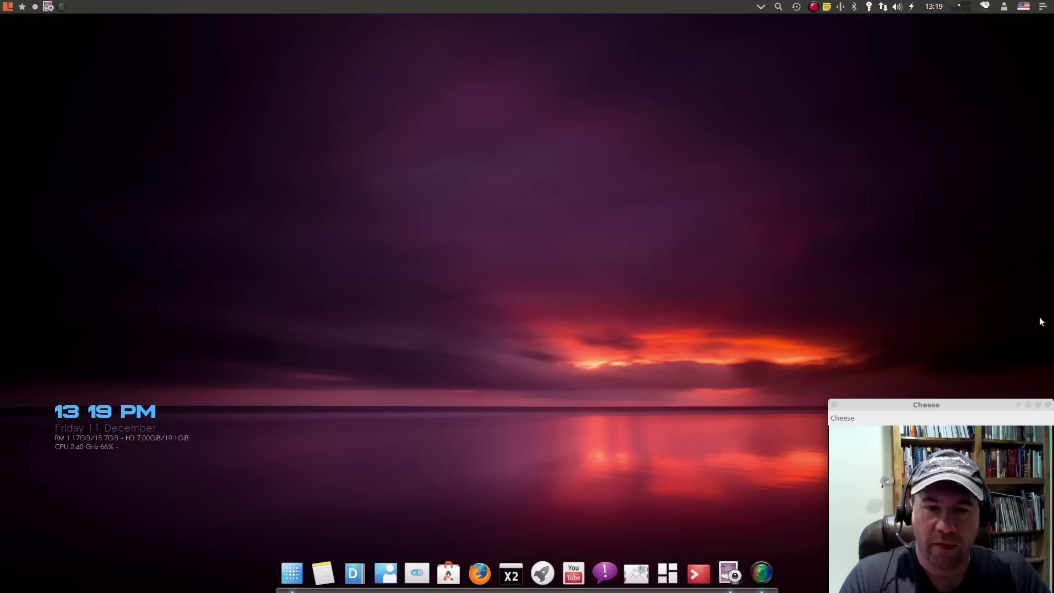
{"action": "mouse_move", "coordinate": [1052, 376]}
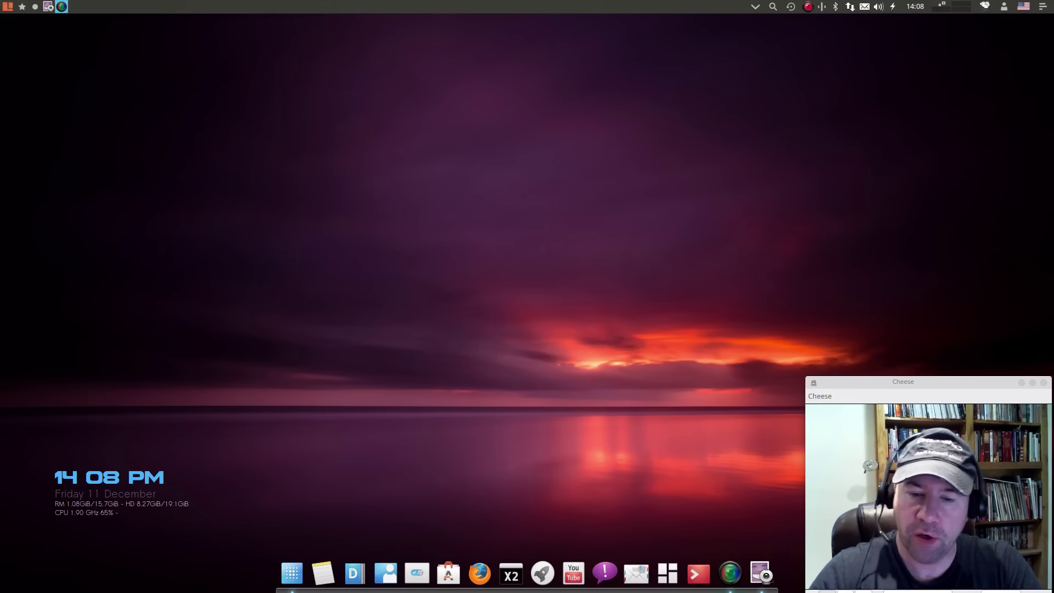
Step: Open the Whisker menu's Accessories category and scroll down to Screenlets and Synapse
{"action": "left_click", "coordinate": [8, 7]}
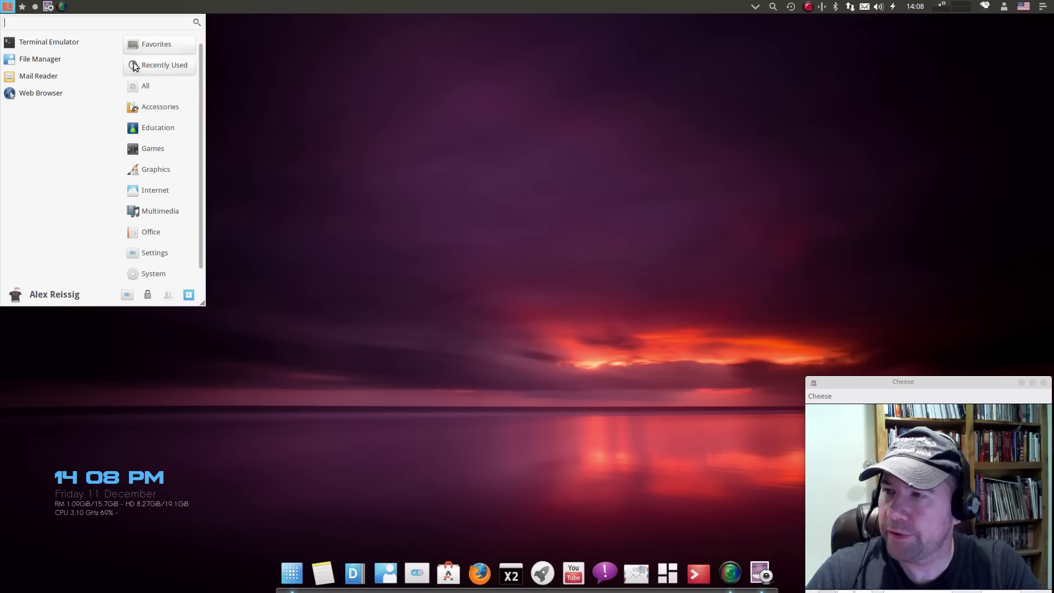
{"action": "left_click", "coordinate": [160, 102]}
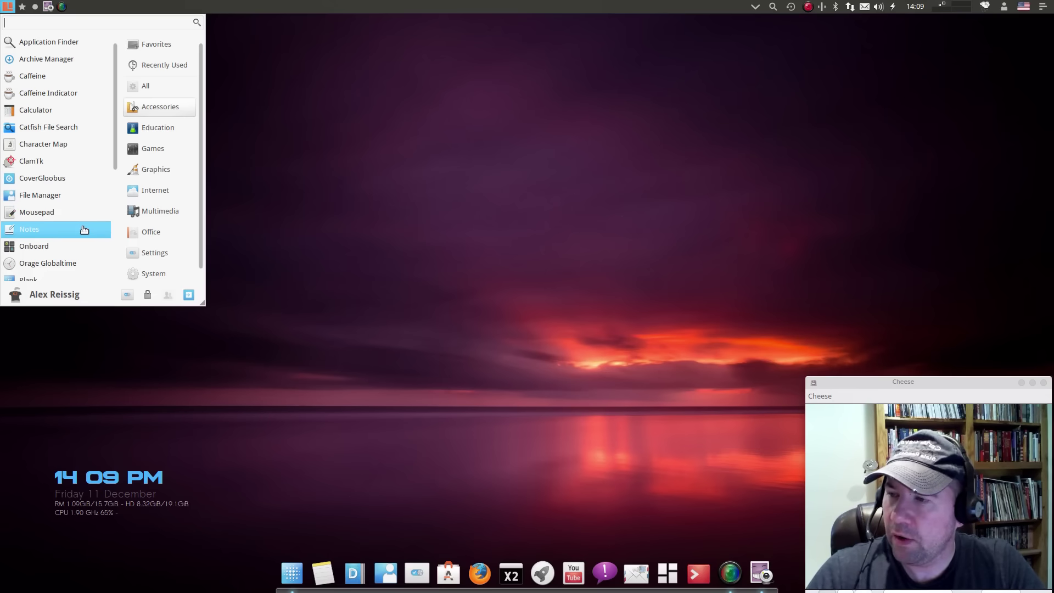
{"action": "scroll", "coordinate": [83, 236], "scroll_direction": "down", "scroll_amount": 3}
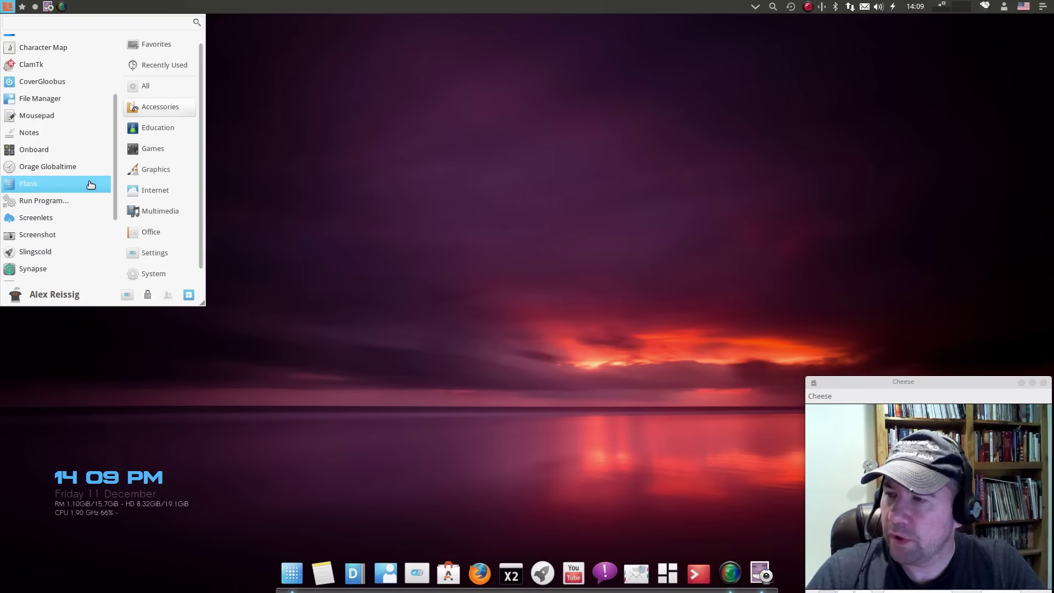
Step: Launch Screenlets Manager and start the Sticker screenlet on the desktop
{"action": "left_click", "coordinate": [67, 217]}
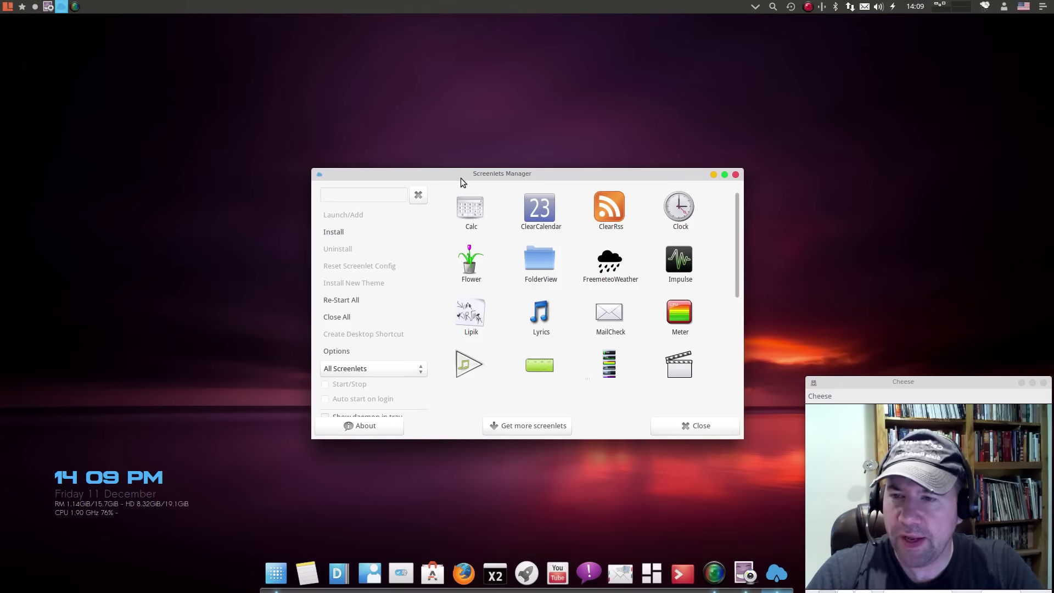
{"action": "left_click_drag", "start_coordinate": [459, 177], "coordinate": [217, 68]}
{"action": "scroll", "coordinate": [339, 225], "scroll_direction": "down", "scroll_amount": 1}
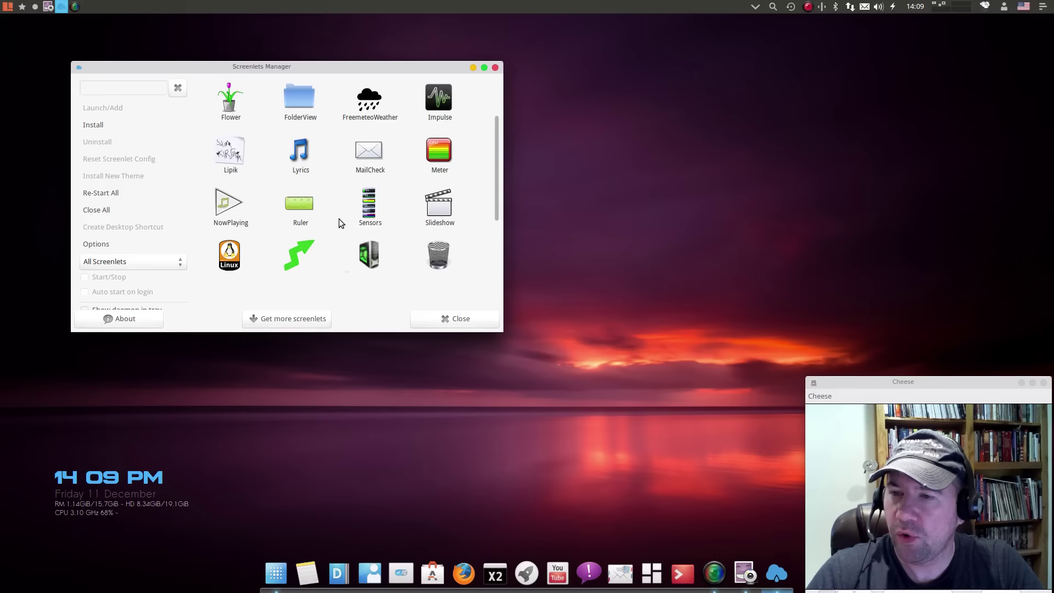
{"action": "scroll", "coordinate": [338, 219], "scroll_direction": "down", "scroll_amount": 1}
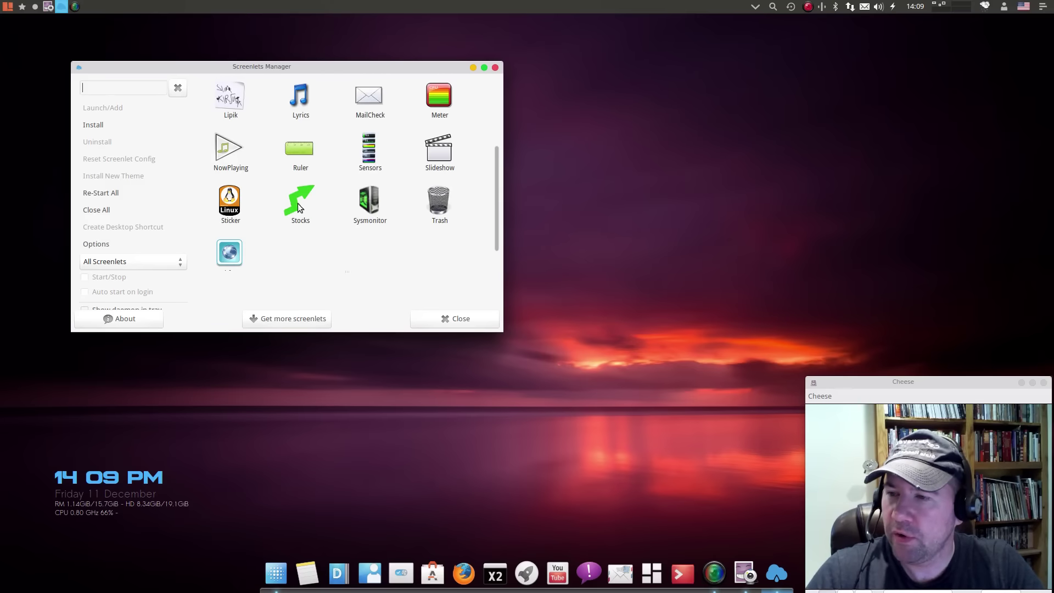
{"action": "left_click", "coordinate": [238, 201]}
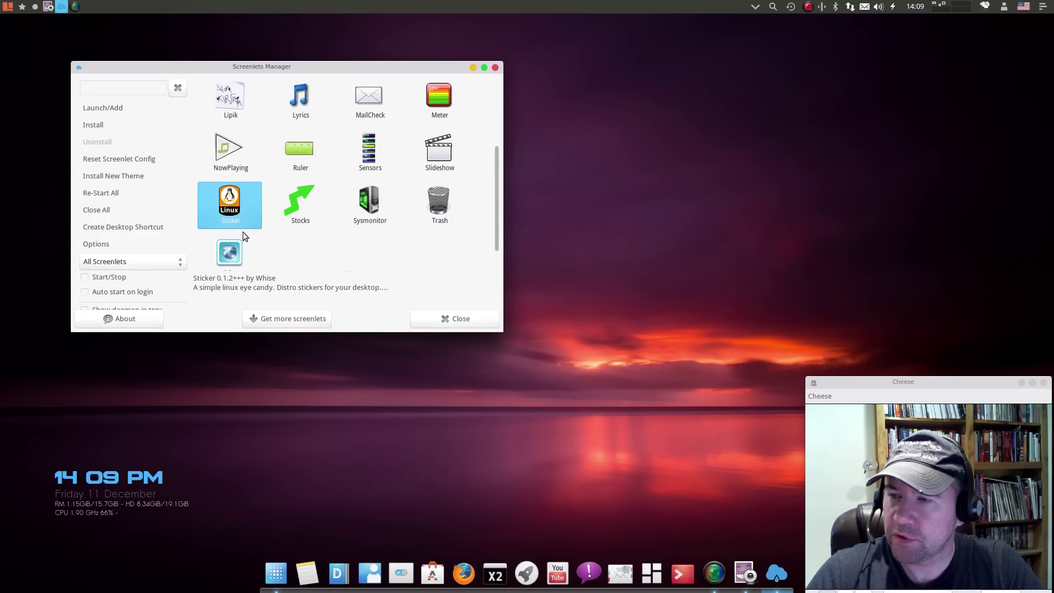
{"action": "left_click", "coordinate": [99, 108]}
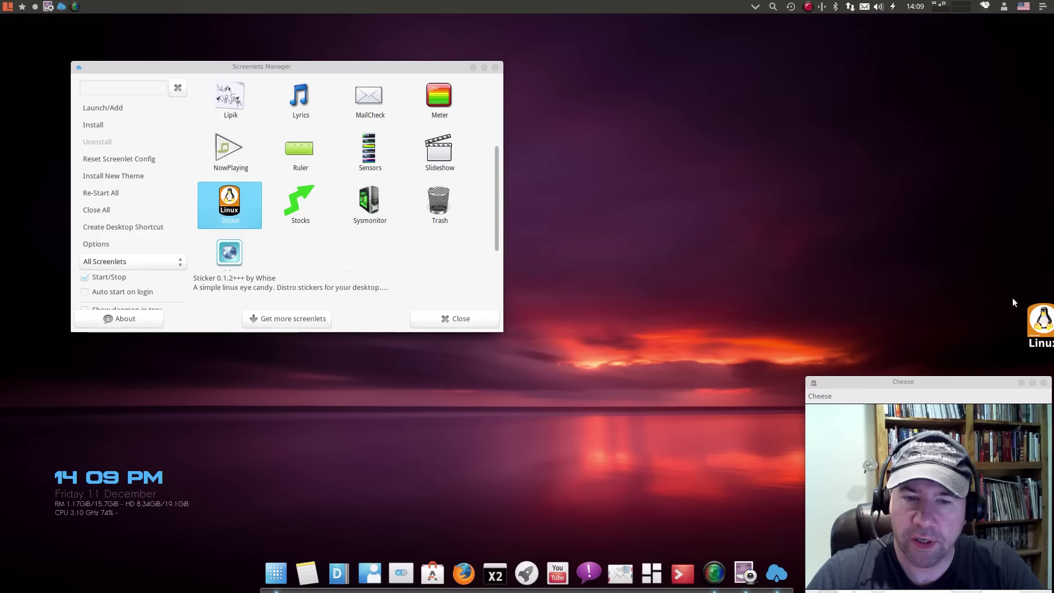
Step: Move the Linux sticker toward the desktop centre and enlarge it to 200 %
{"action": "left_click_drag", "start_coordinate": [1040, 327], "coordinate": [687, 192]}
{"action": "right_click", "coordinate": [687, 193]}
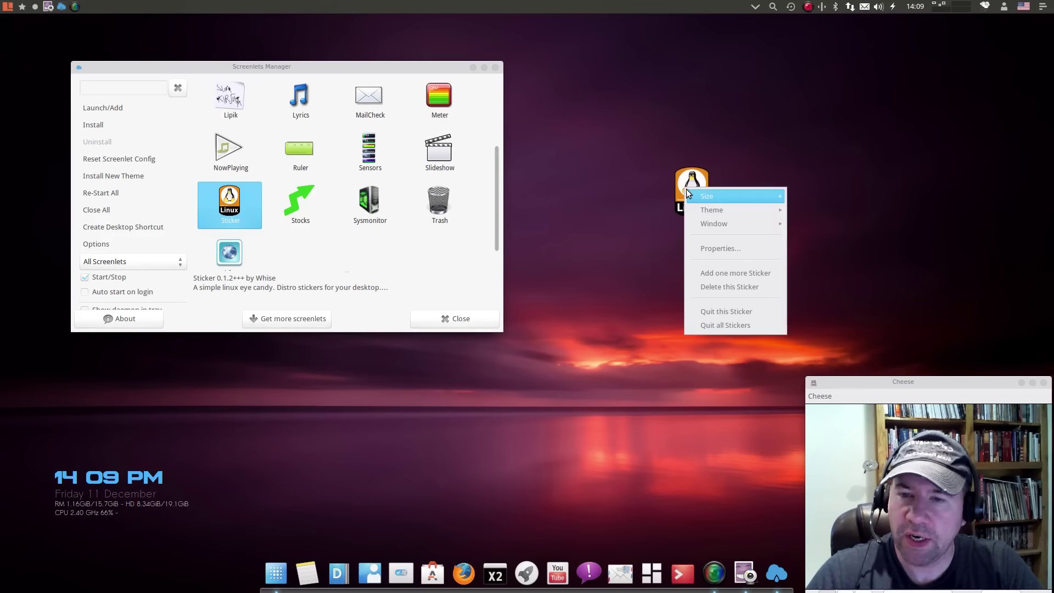
{"action": "mouse_move", "coordinate": [687, 192]}
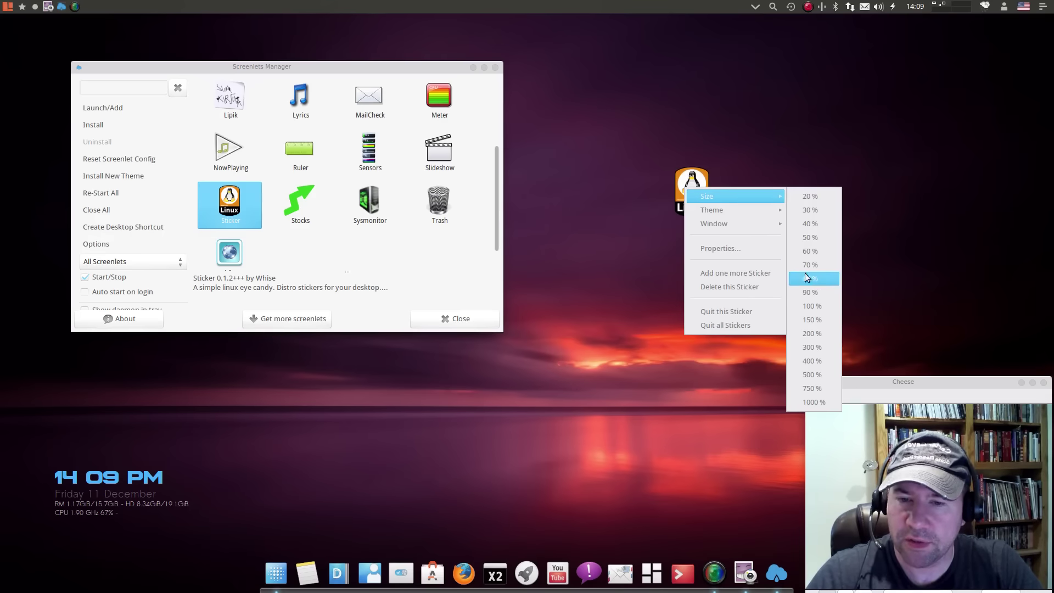
{"action": "left_click", "coordinate": [813, 333]}
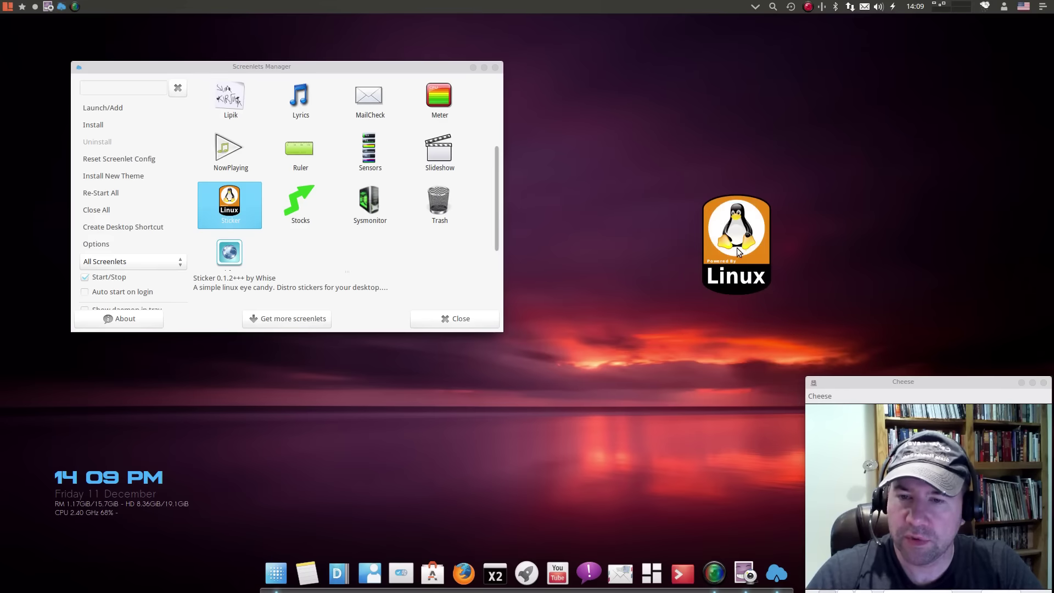
{"action": "mouse_move", "coordinate": [737, 250]}
{"action": "left_mouse_down"}
{"action": "mouse_move", "coordinate": [653, 189]}
{"action": "mouse_move", "coordinate": [731, 235]}
{"action": "left_mouse_up"}
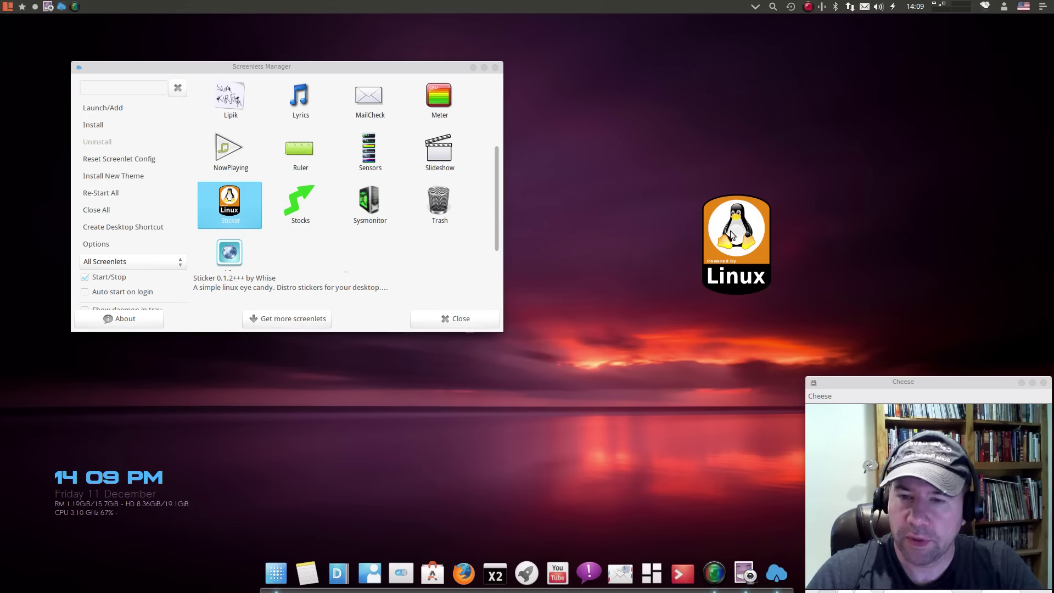
{"action": "right_click", "coordinate": [737, 216]}
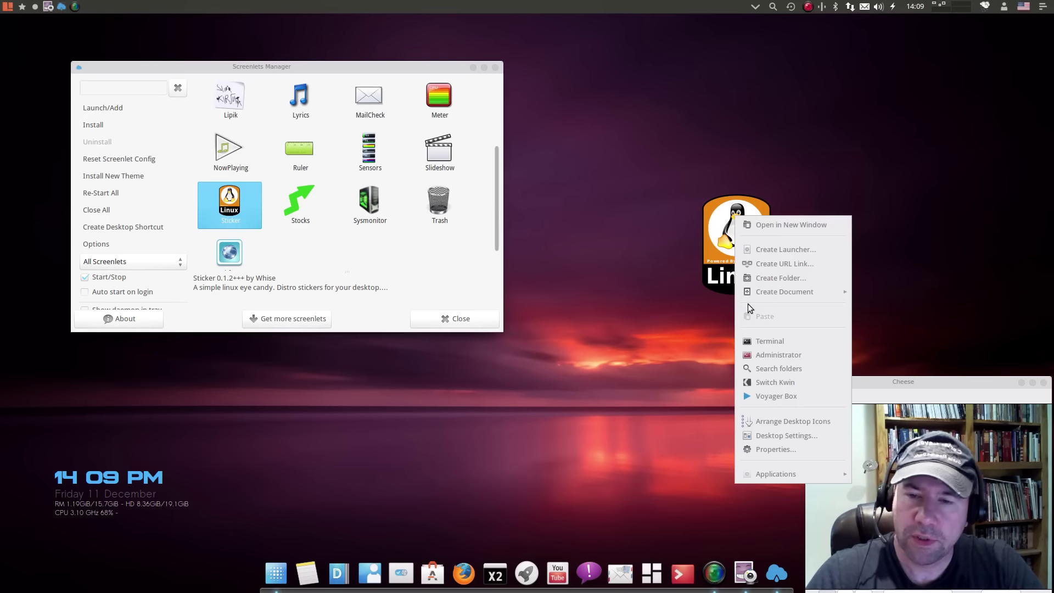
{"action": "left_click", "coordinate": [723, 261]}
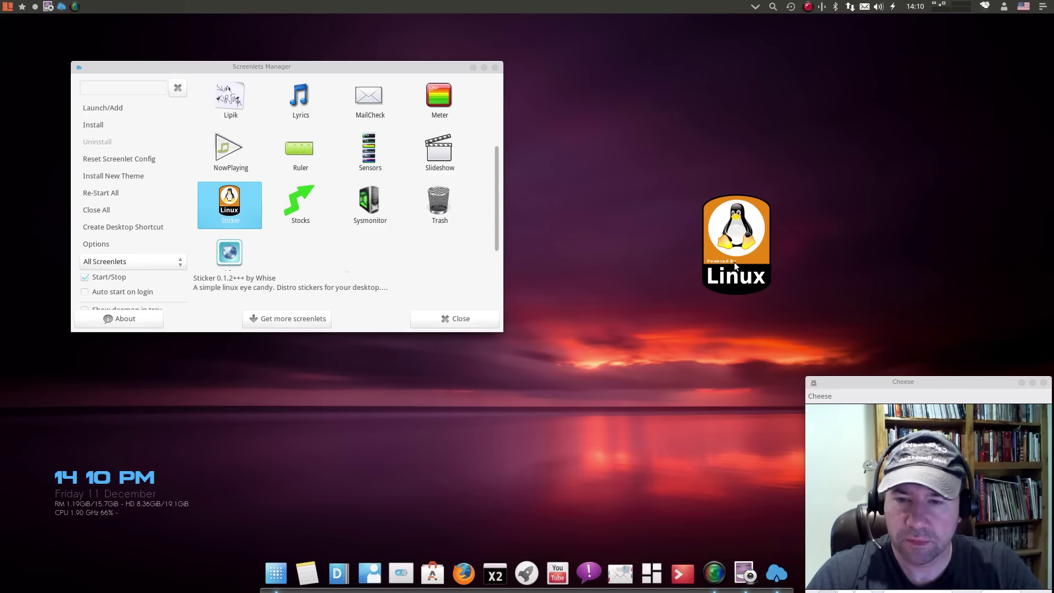
Step: Close Screenlets Manager and leave the 3-D window switcher for the desktop
{"action": "left_click", "coordinate": [494, 67]}
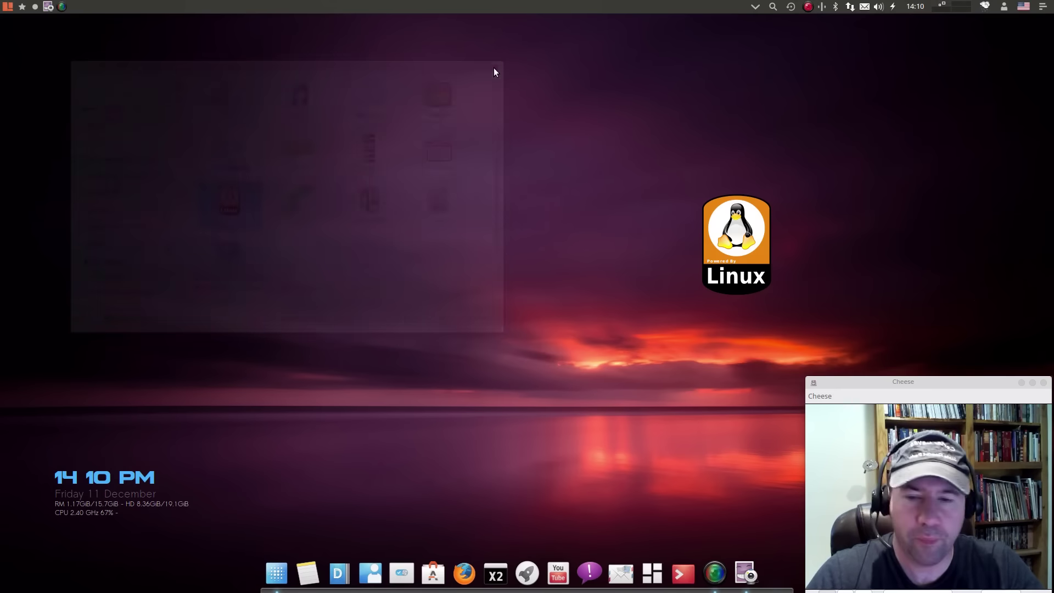
{"action": "mouse_move", "coordinate": [3, 14]}
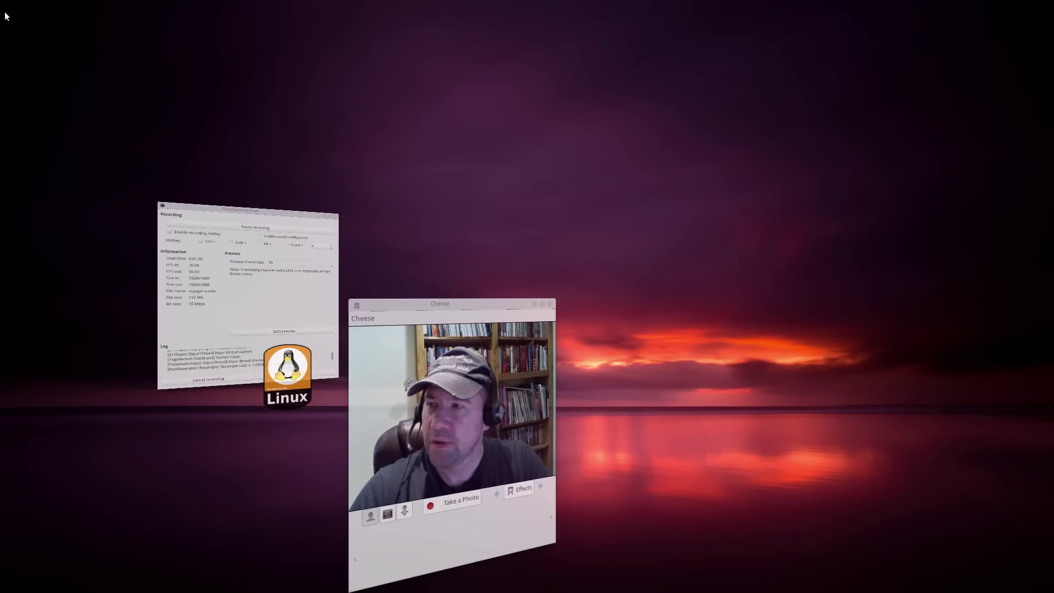
{"action": "left_click", "coordinate": [614, 413]}
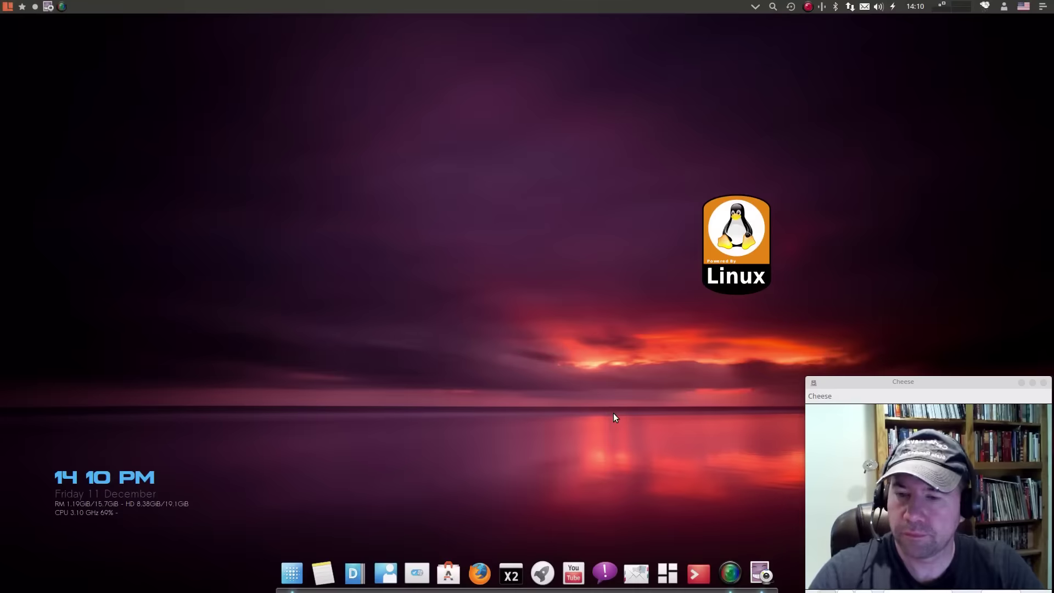
{"action": "mouse_move", "coordinate": [1, 143]}
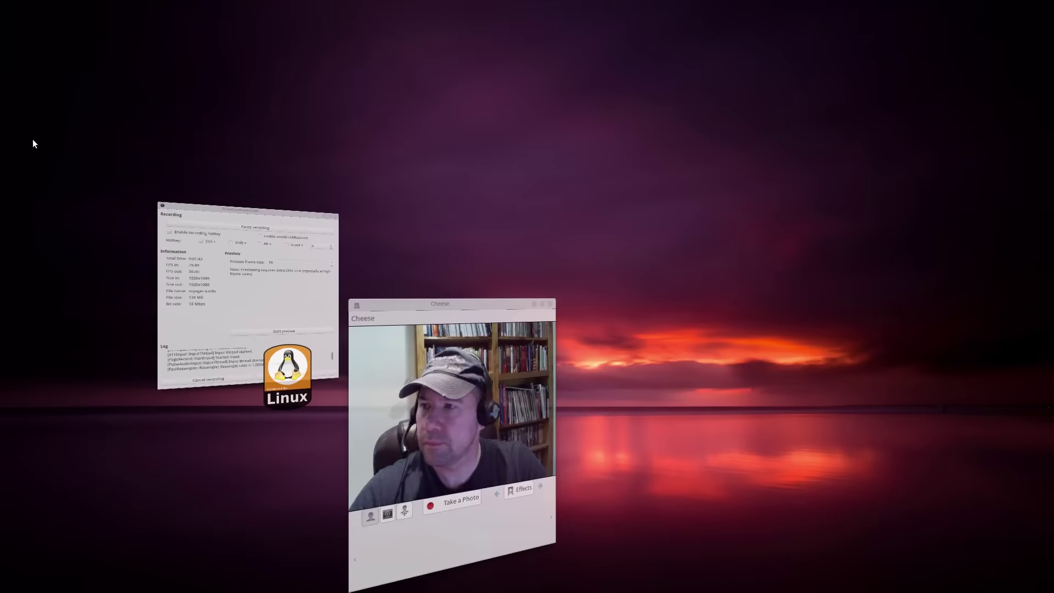
{"action": "left_click", "coordinate": [629, 250]}
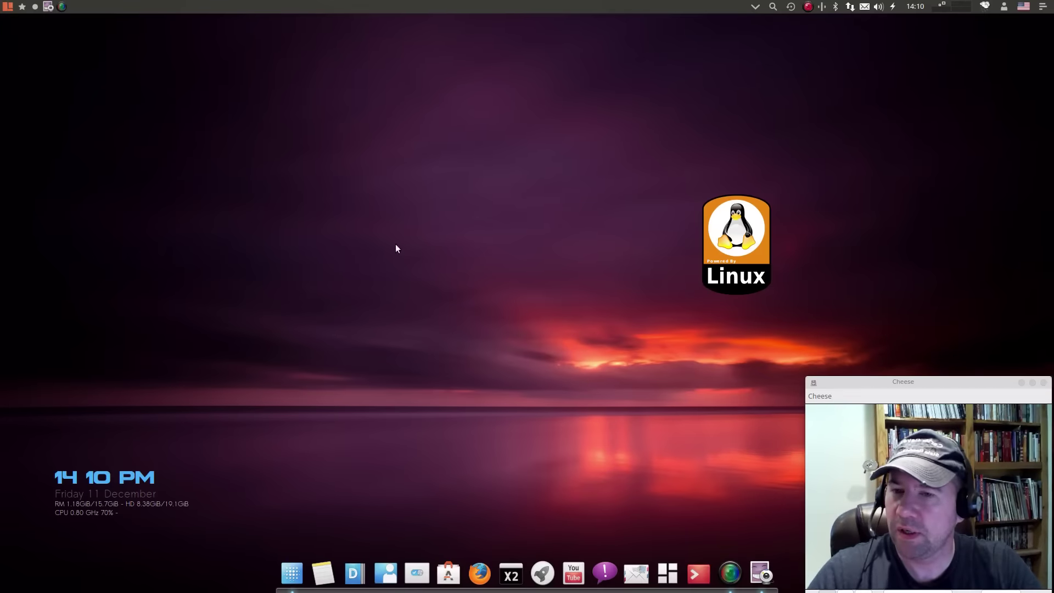
Step: Open the Whisker menu on Accessories and scroll down to Xfburn and Xpad
{"action": "left_click", "coordinate": [12, 9]}
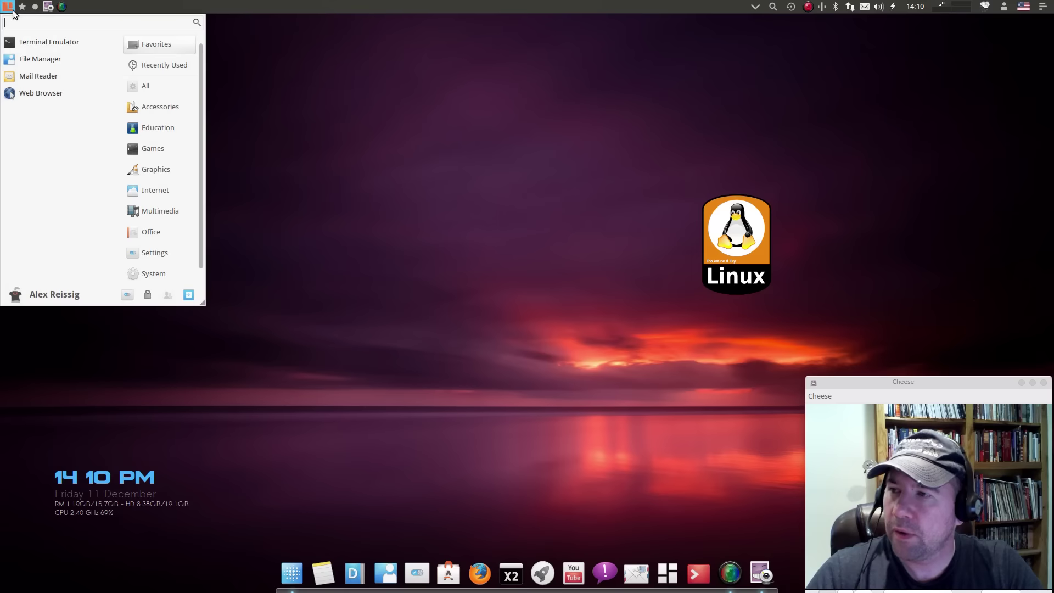
{"action": "left_click", "coordinate": [160, 106]}
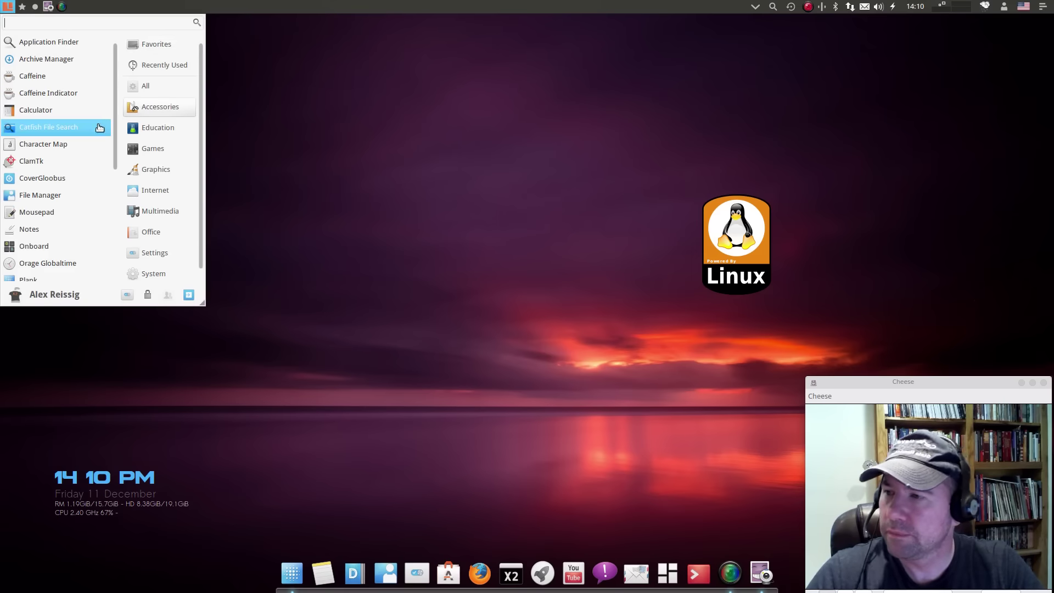
{"action": "scroll", "coordinate": [87, 201], "scroll_direction": "down", "scroll_amount": 2}
{"action": "scroll", "coordinate": [86, 200], "scroll_direction": "down", "scroll_amount": 5}
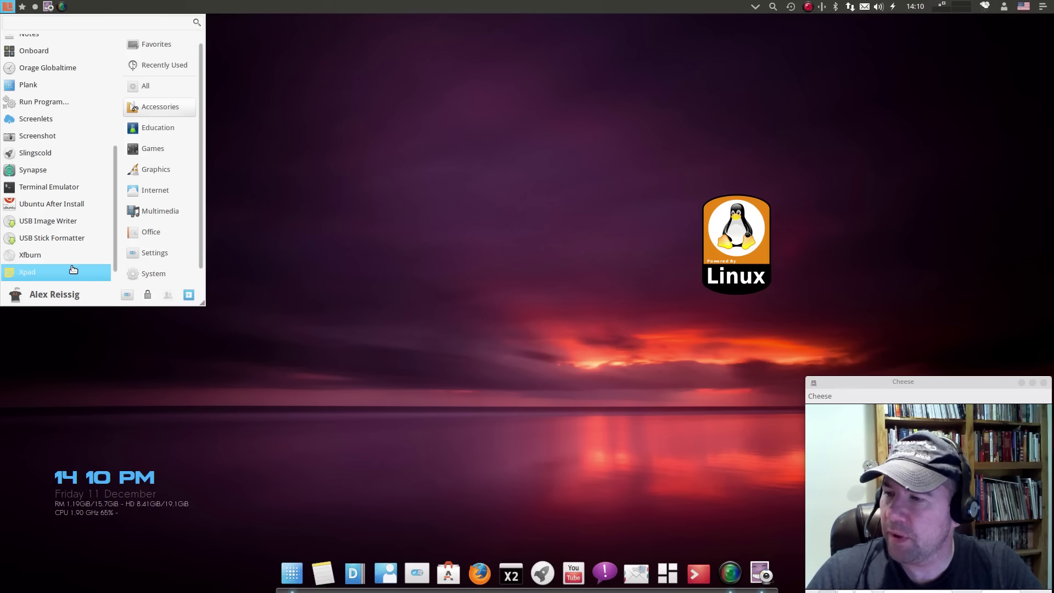
Step: Browse the Education, Games and Graphics app categories, ending on Internet
{"action": "left_click", "coordinate": [171, 128]}
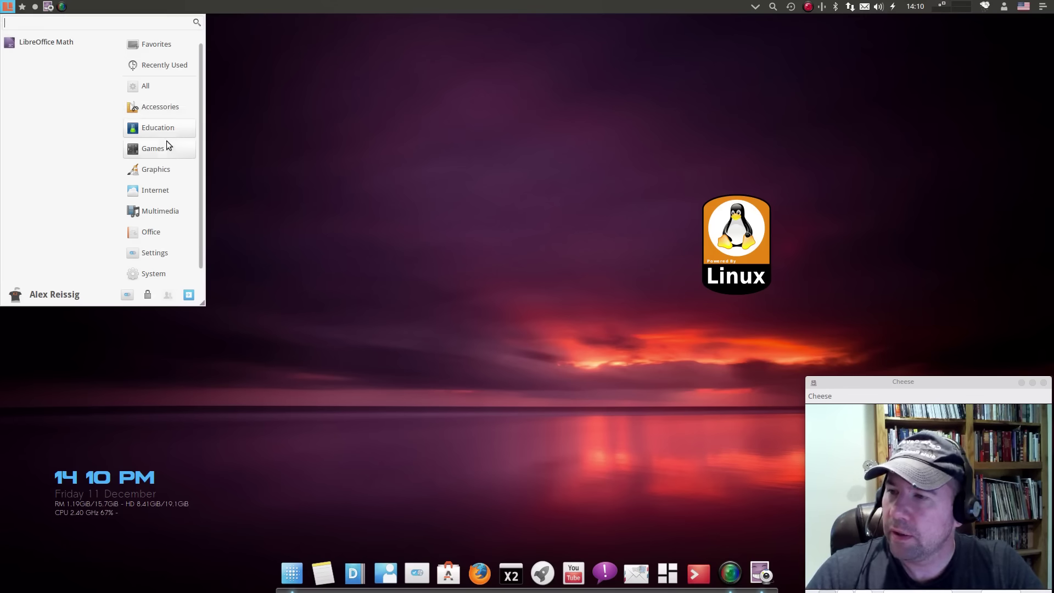
{"action": "left_click", "coordinate": [164, 145]}
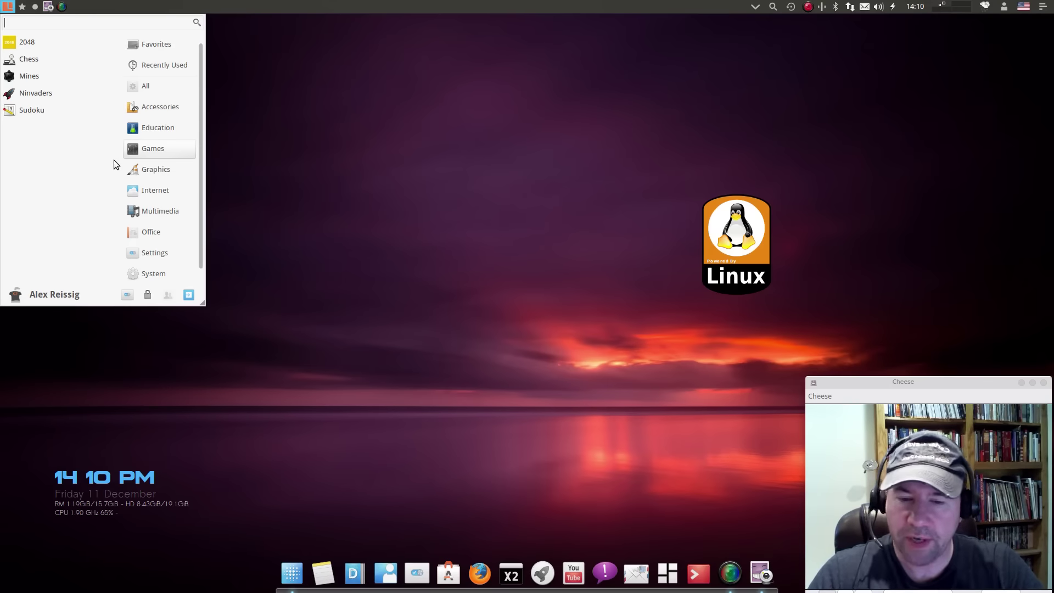
{"action": "left_click", "coordinate": [148, 171]}
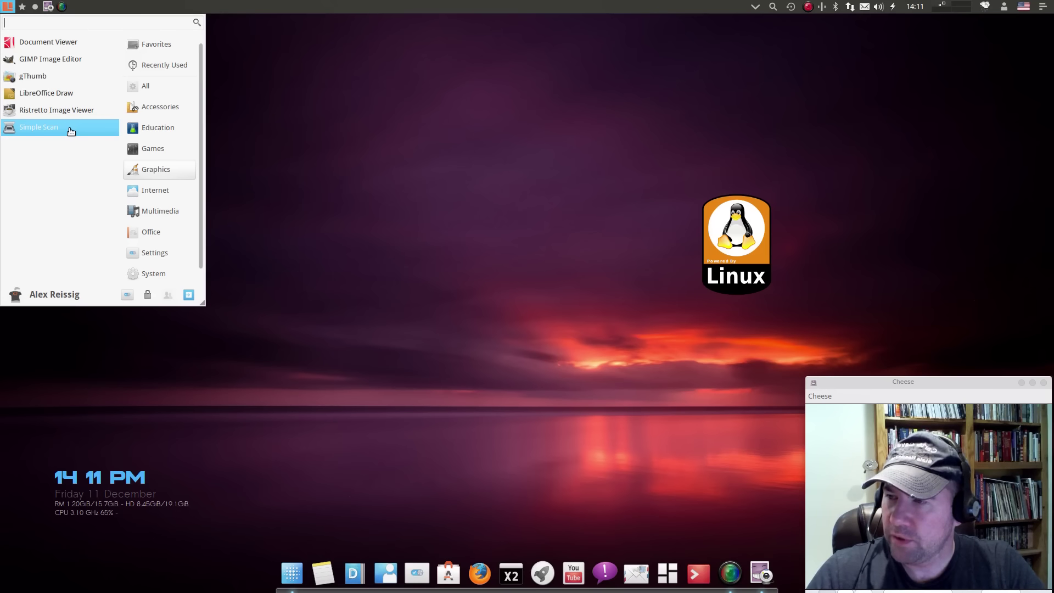
{"action": "left_click", "coordinate": [143, 196]}
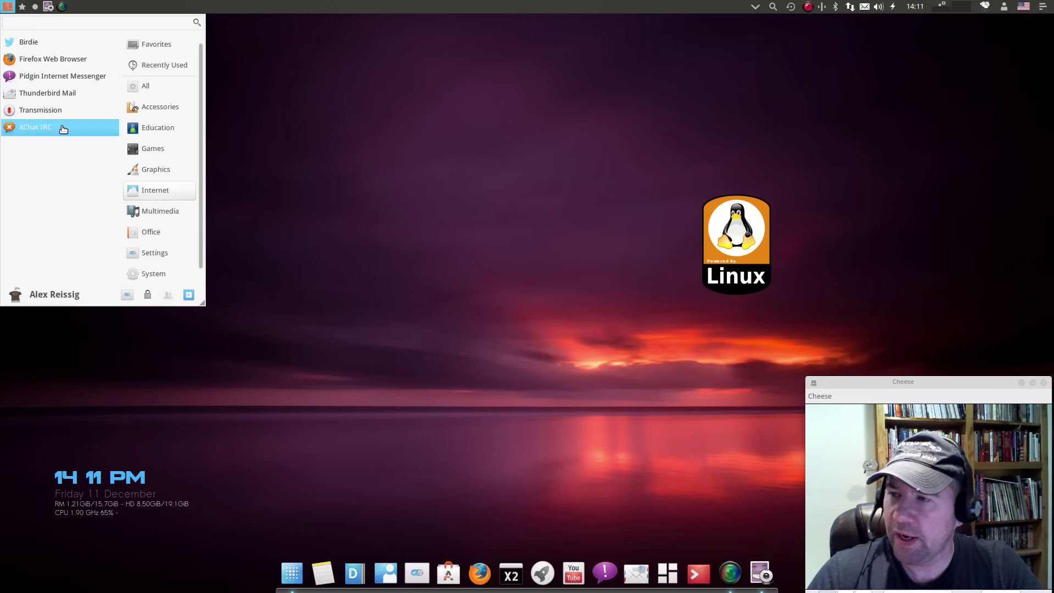
Step: Show the Multimedia category in the applications menu, listing Cheese, Kodi Media Center and VLC
{"action": "left_click", "coordinate": [153, 215]}
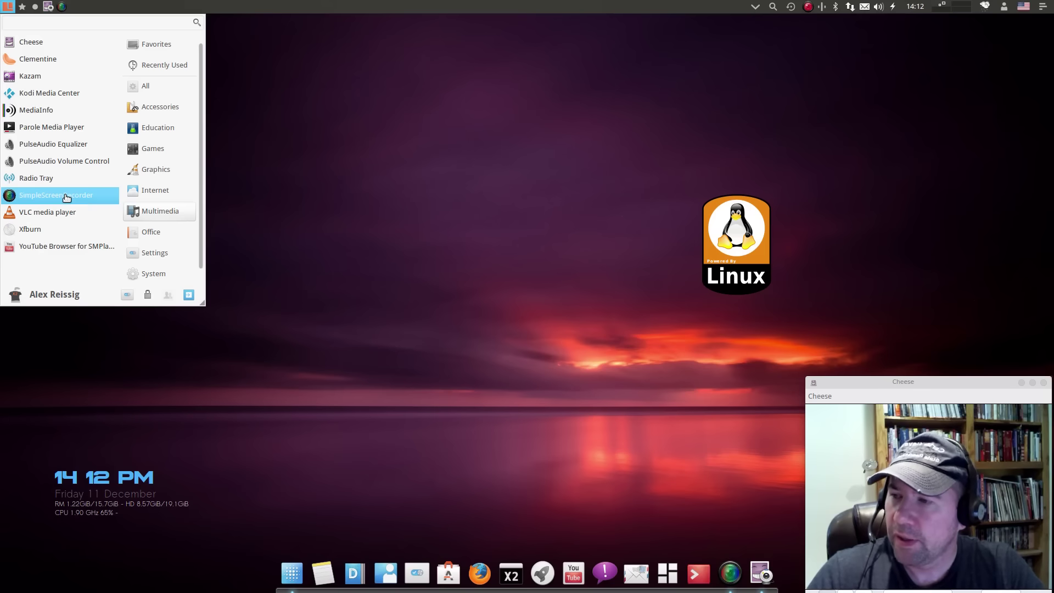
Step: Launch YouTube Browser for SMPlayer and close its Film & Animation results window
{"action": "left_click", "coordinate": [52, 247]}
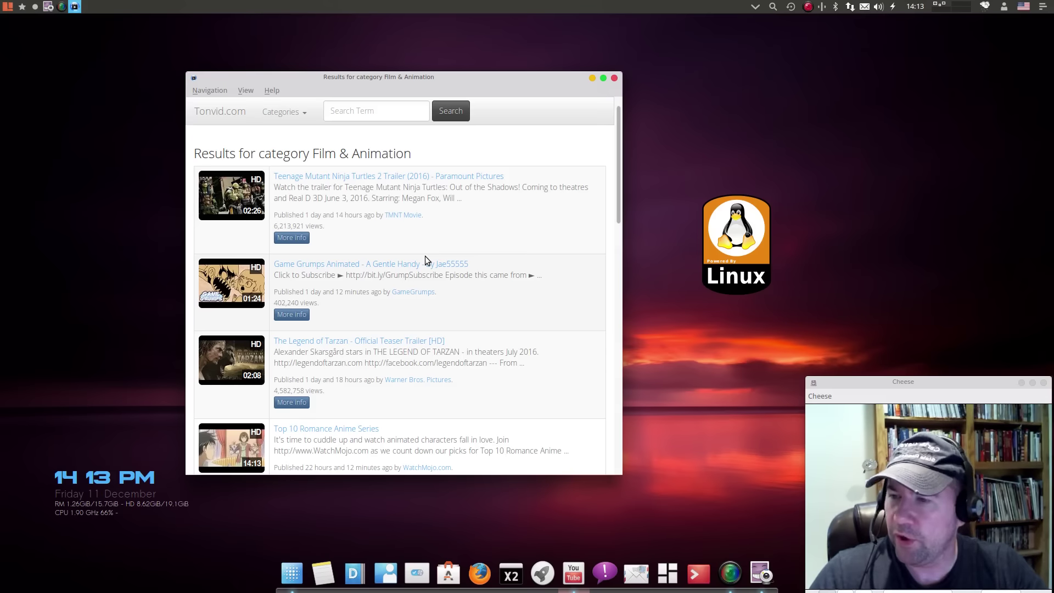
{"action": "left_click", "coordinate": [614, 78]}
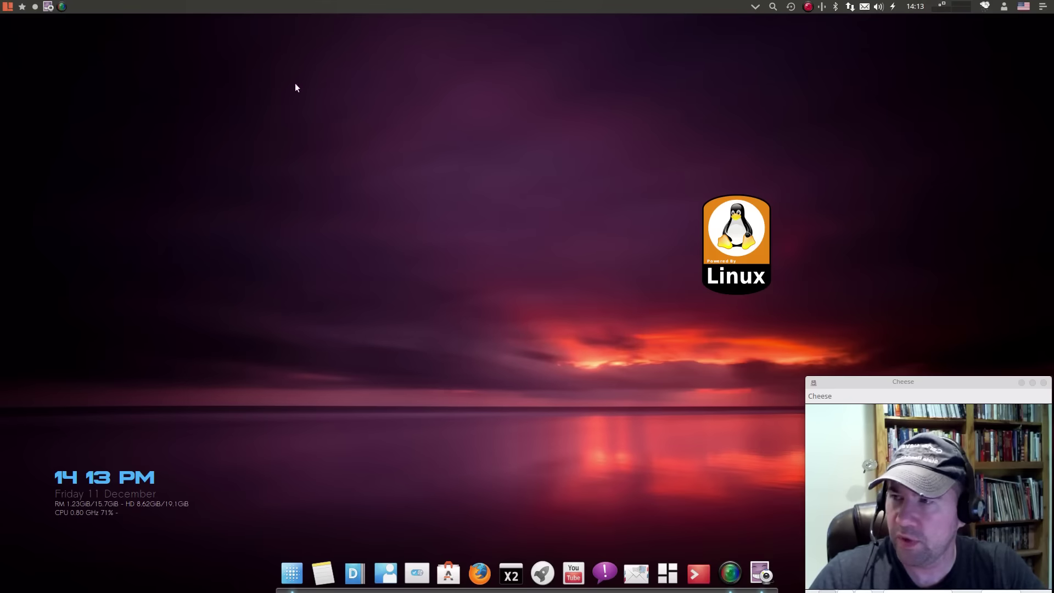
Step: Launch the California calendar from the Office category of the Whisker menu
{"action": "left_click", "coordinate": [8, 8]}
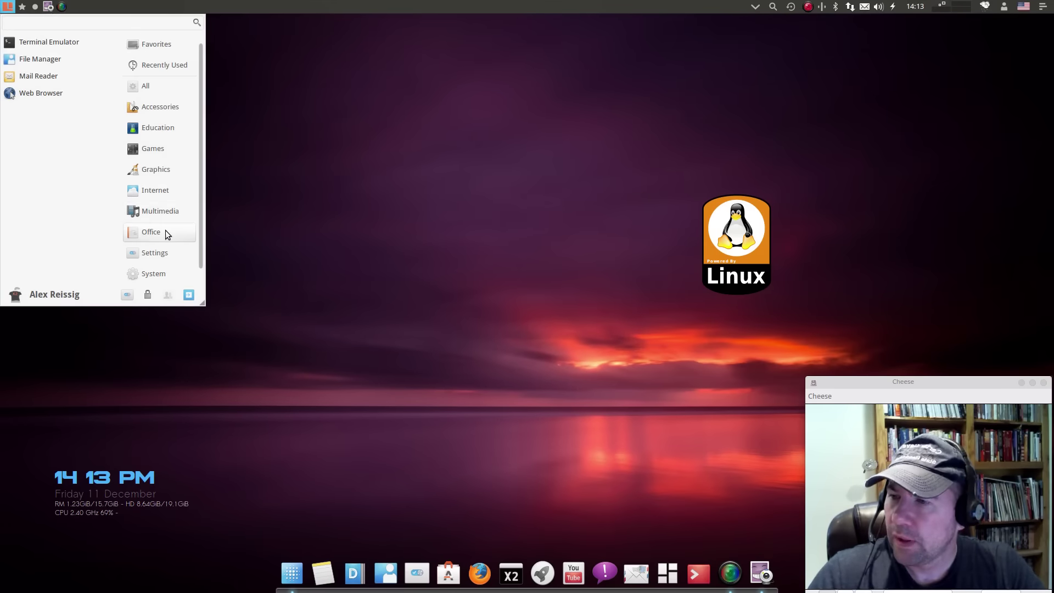
{"action": "left_click", "coordinate": [166, 232]}
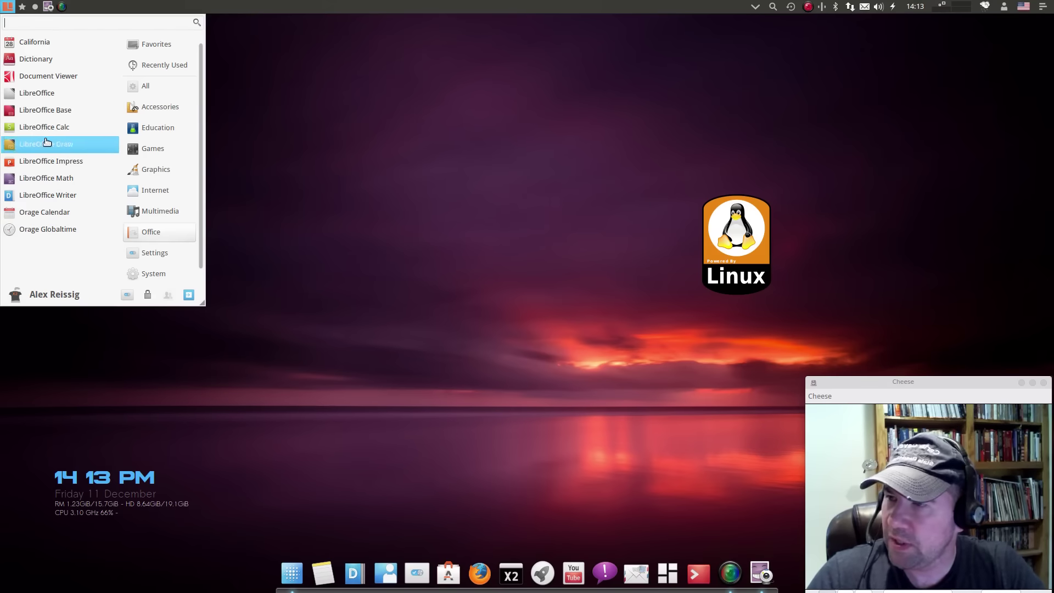
{"action": "left_click", "coordinate": [23, 43]}
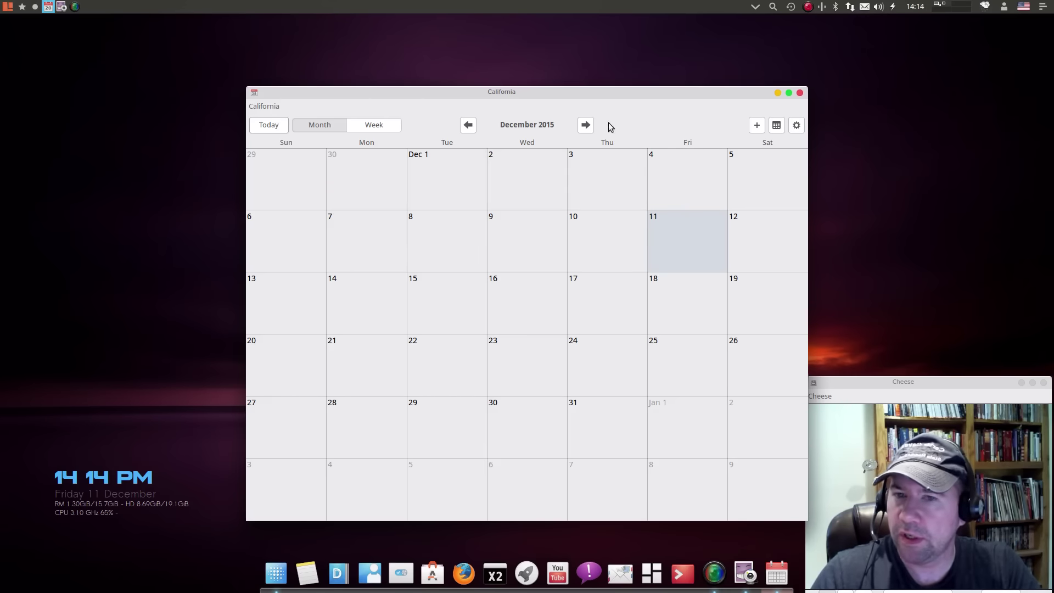
Step: Look at California's window and view menus without choosing anything, then close the calendar
{"action": "left_click", "coordinate": [254, 93]}
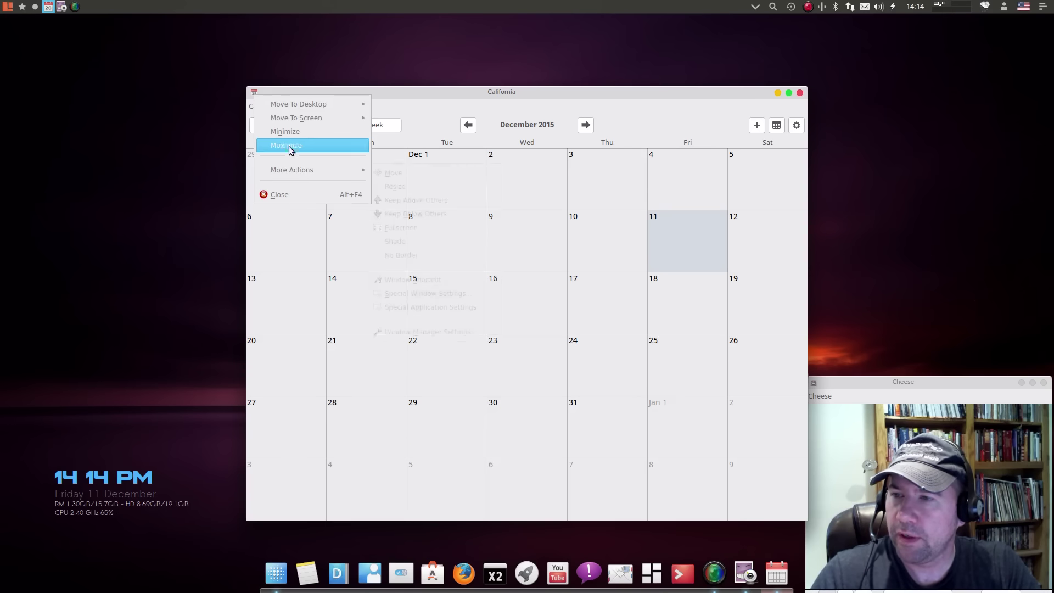
{"action": "left_click", "coordinate": [457, 93]}
{"action": "right_click", "coordinate": [455, 94]}
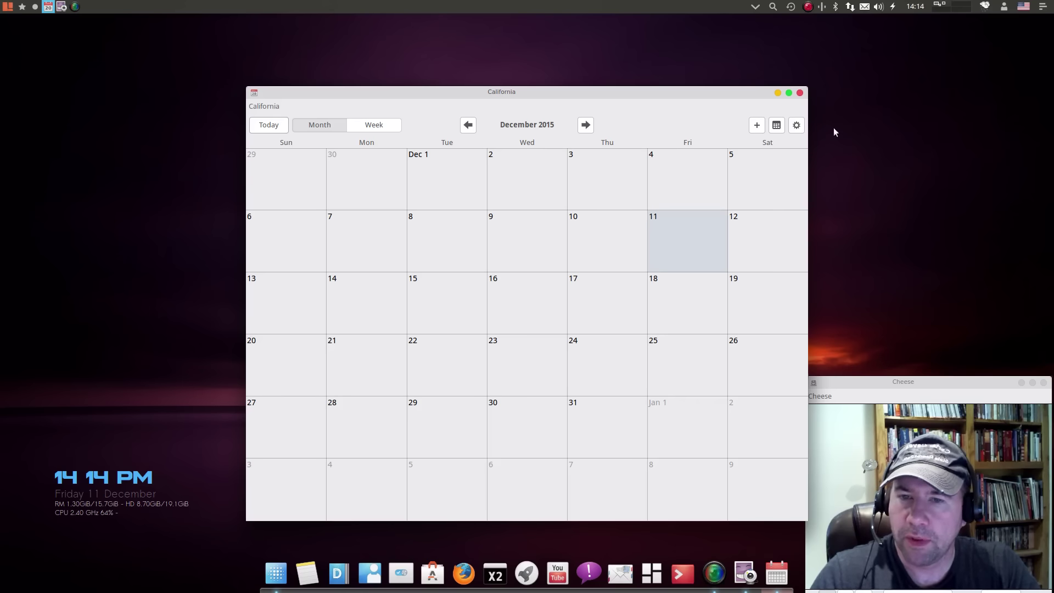
{"action": "left_click", "coordinate": [797, 126]}
{"action": "left_click", "coordinate": [720, 106]}
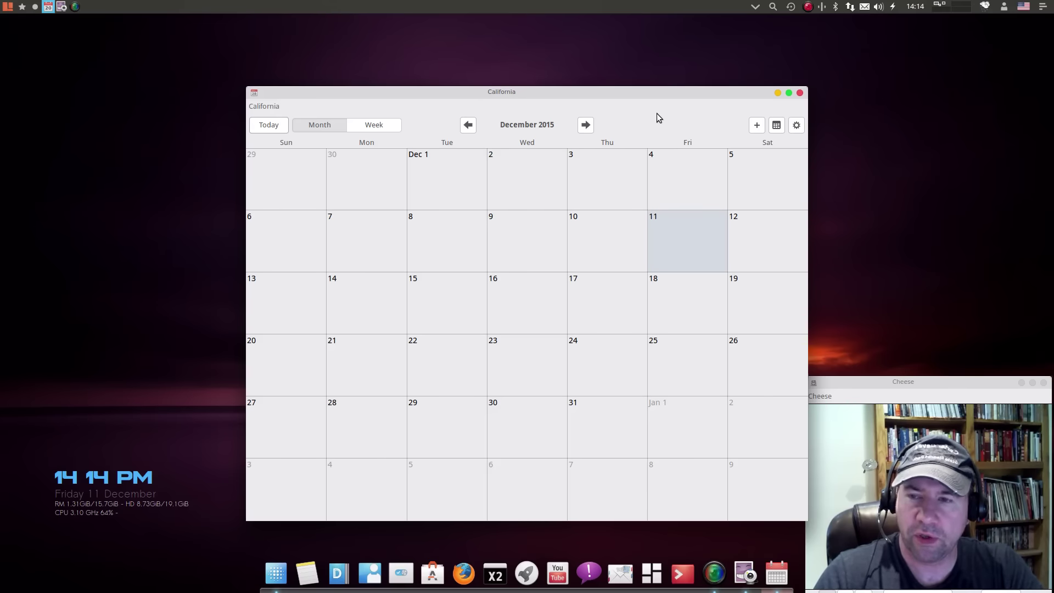
{"action": "left_click", "coordinate": [801, 94]}
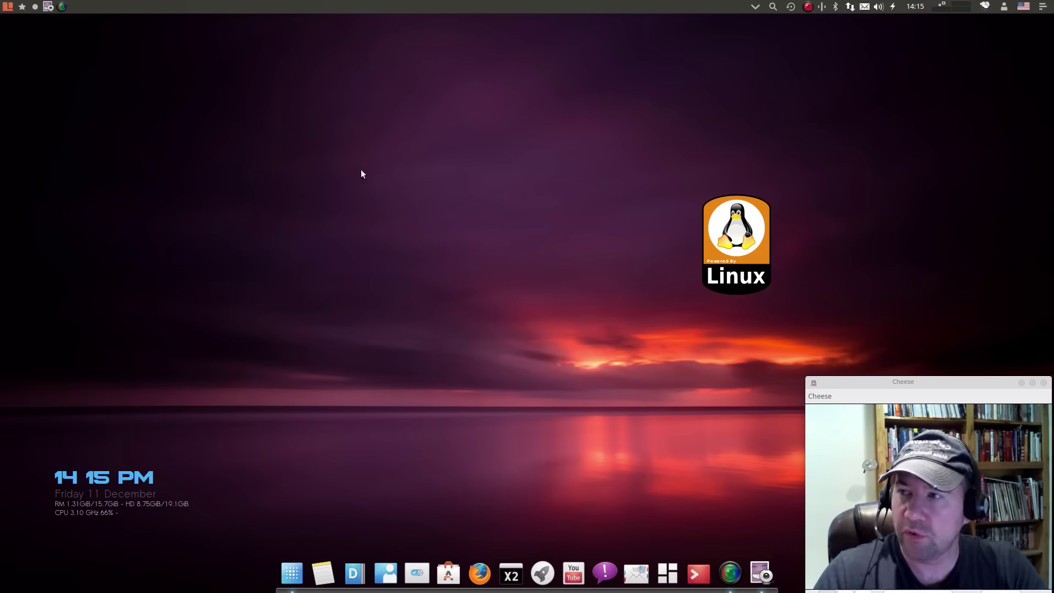
Step: Browse the Whisker menu's Settings category and scroll its list to find Kwin
{"action": "left_click", "coordinate": [7, 7]}
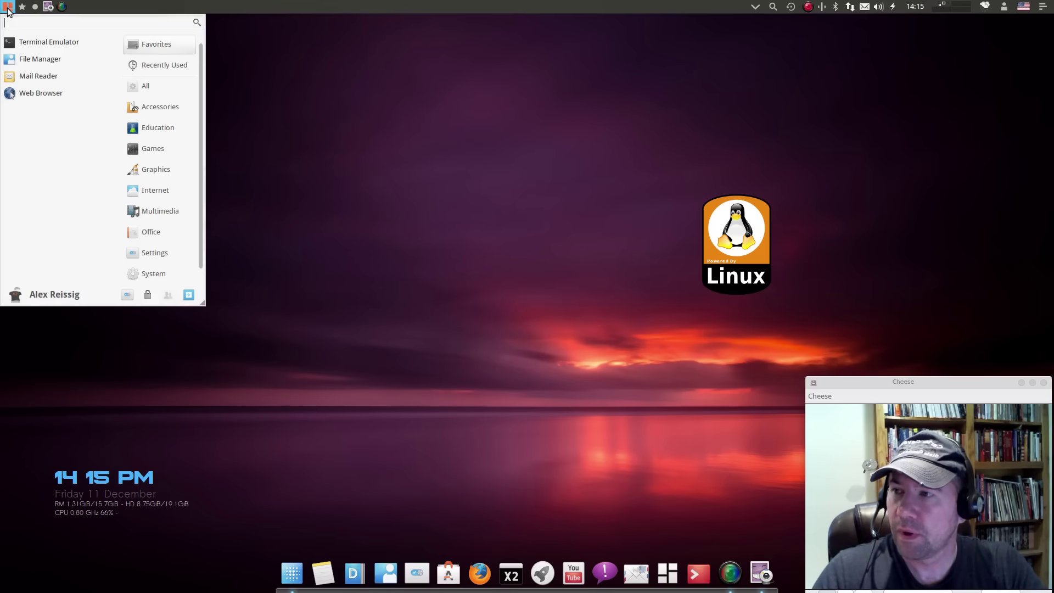
{"action": "left_click", "coordinate": [167, 230]}
{"action": "left_click", "coordinate": [162, 246]}
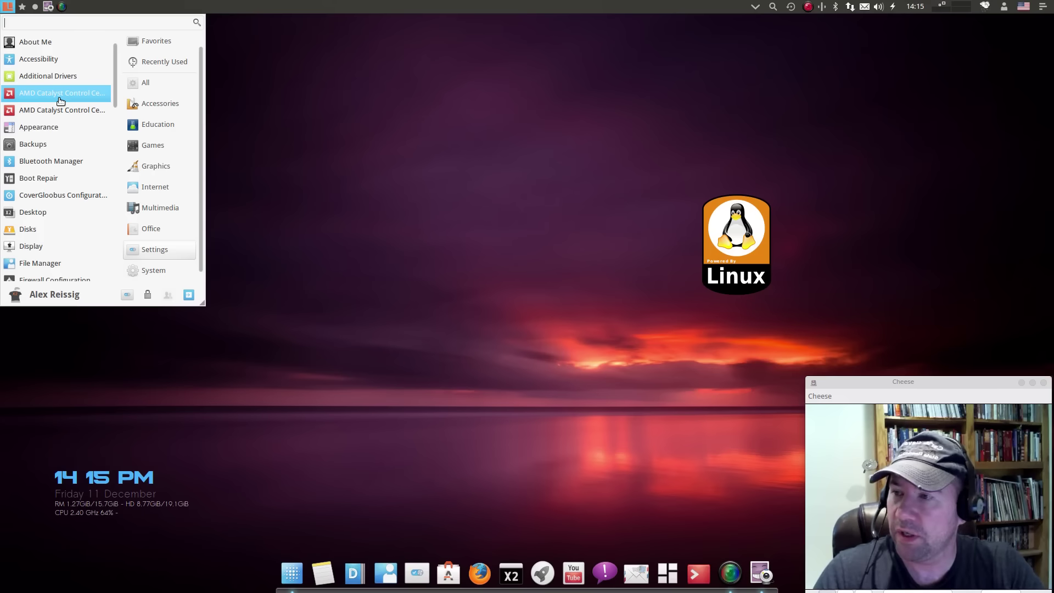
{"action": "scroll", "coordinate": [61, 193], "scroll_direction": "down", "scroll_amount": 3}
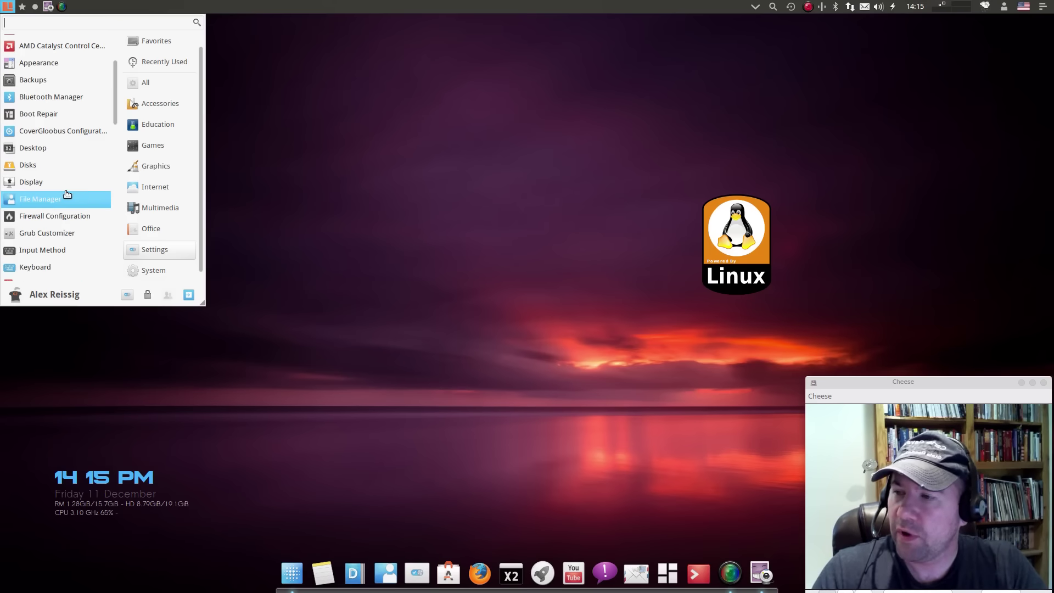
{"action": "scroll", "coordinate": [64, 122], "scroll_direction": "down", "scroll_amount": 2}
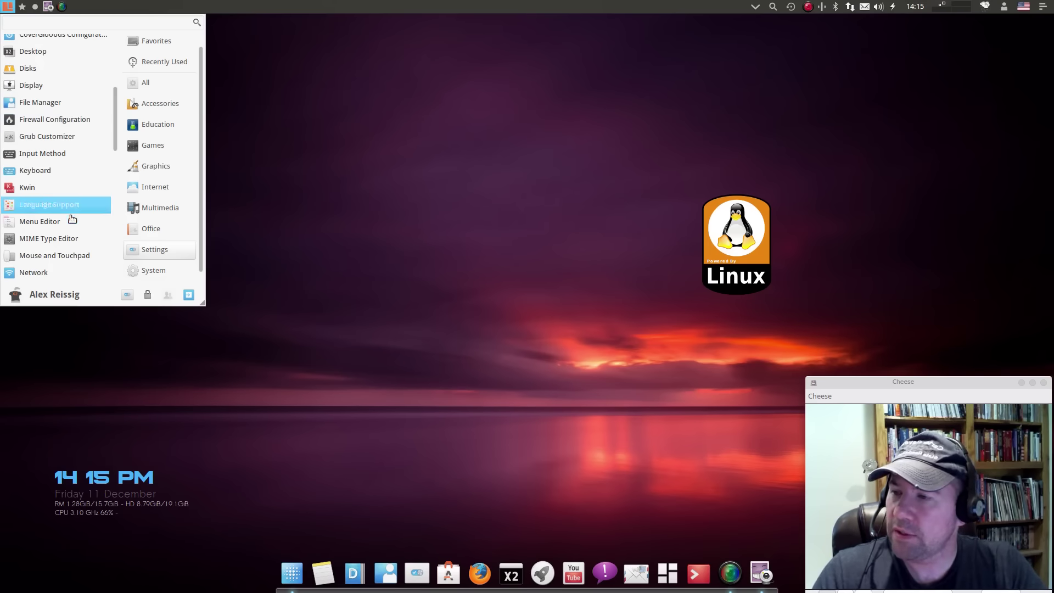
{"action": "scroll", "coordinate": [68, 246], "scroll_direction": "down", "scroll_amount": 6}
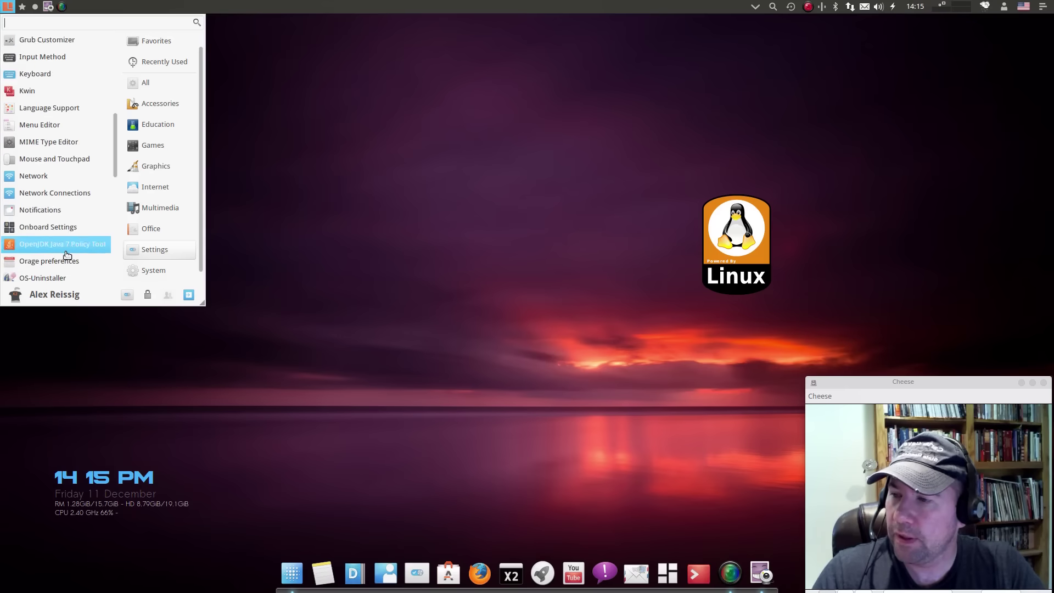
{"action": "scroll", "coordinate": [67, 252], "scroll_direction": "down", "scroll_amount": 2}
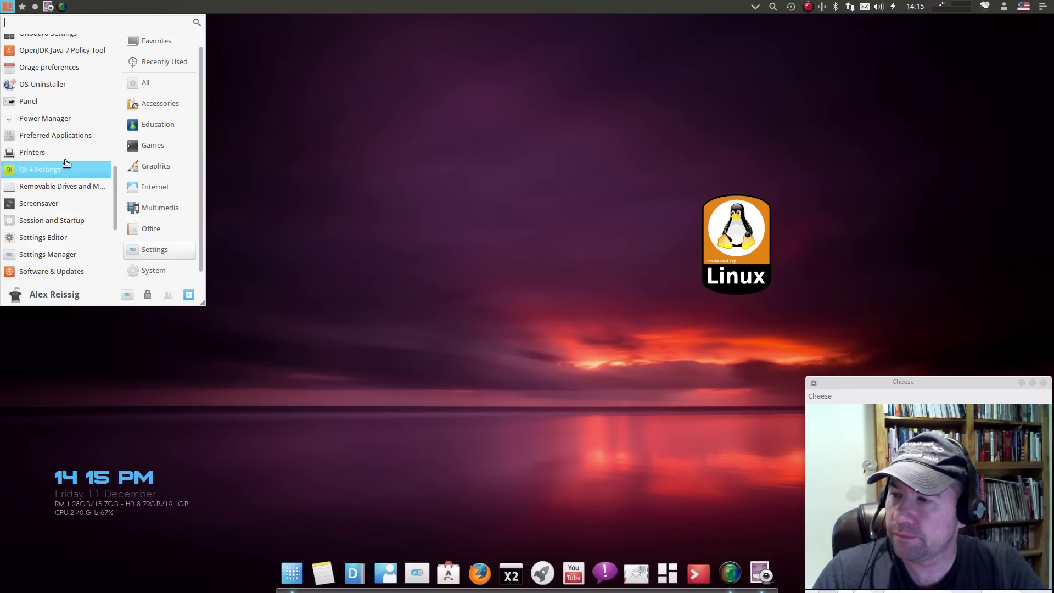
{"action": "scroll", "coordinate": [68, 164], "scroll_direction": "down", "scroll_amount": 3}
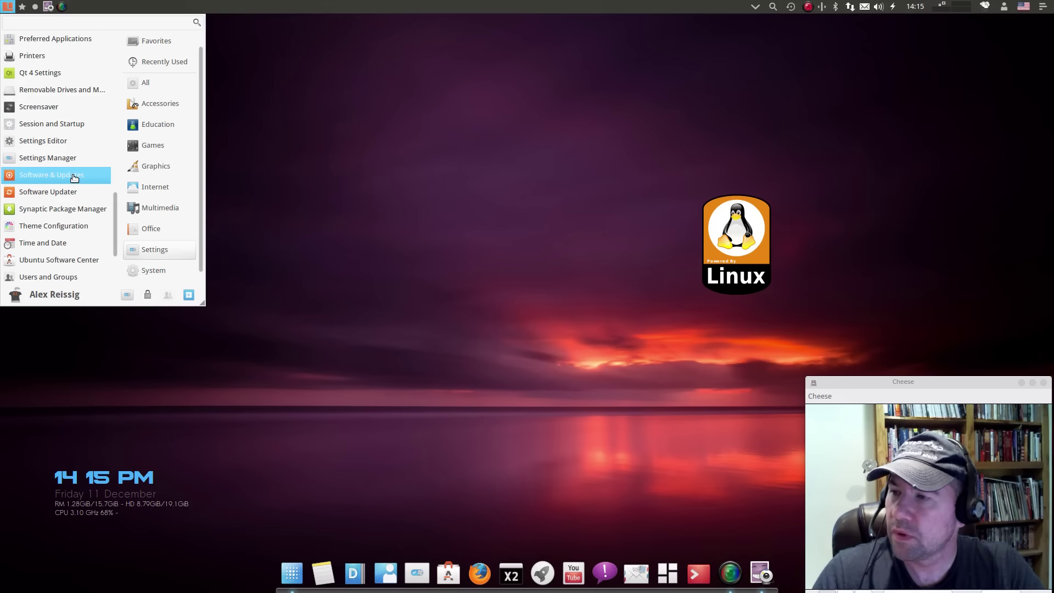
{"action": "scroll", "coordinate": [65, 235], "scroll_direction": "up", "scroll_amount": 6}
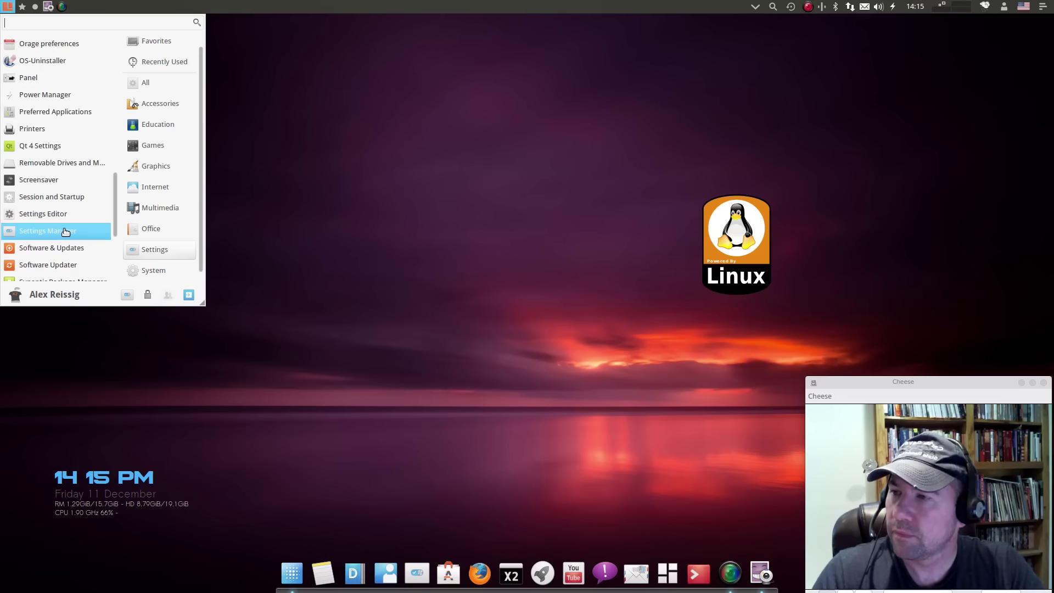
{"action": "scroll", "coordinate": [65, 178], "scroll_direction": "up", "scroll_amount": 3}
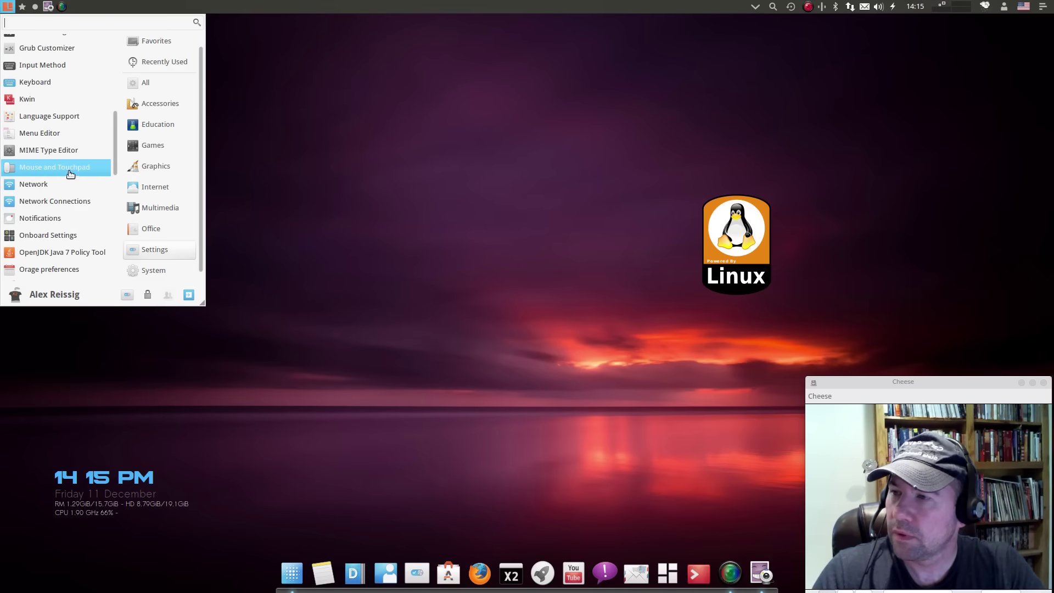
Step: Launch the Kwin settings, move the configure dialog toward the upper left, and switch to Kwin
{"action": "left_click", "coordinate": [48, 100]}
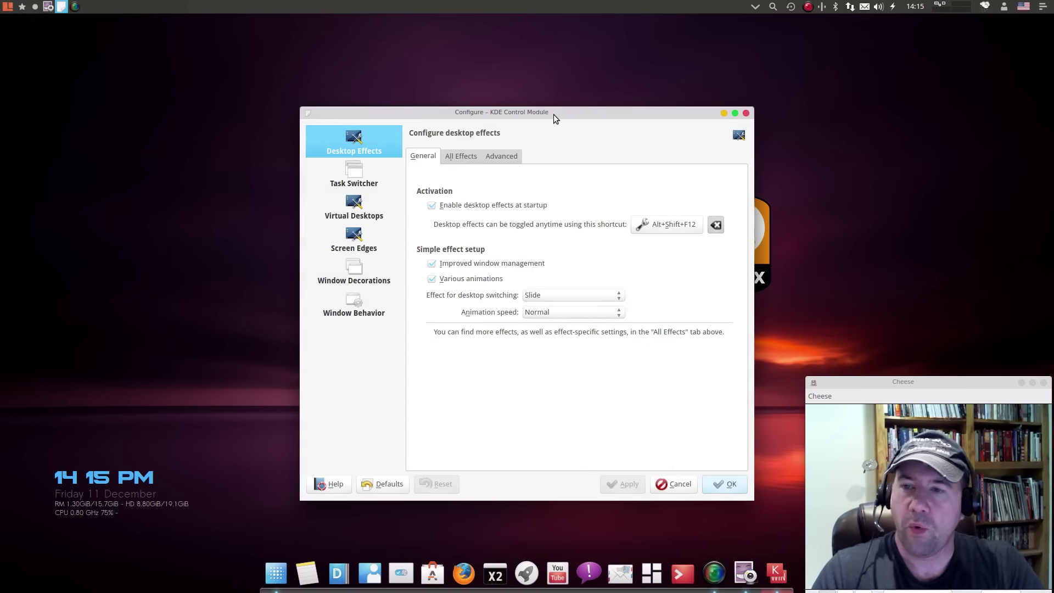
{"action": "left_click_drag", "start_coordinate": [556, 114], "coordinate": [508, 99]}
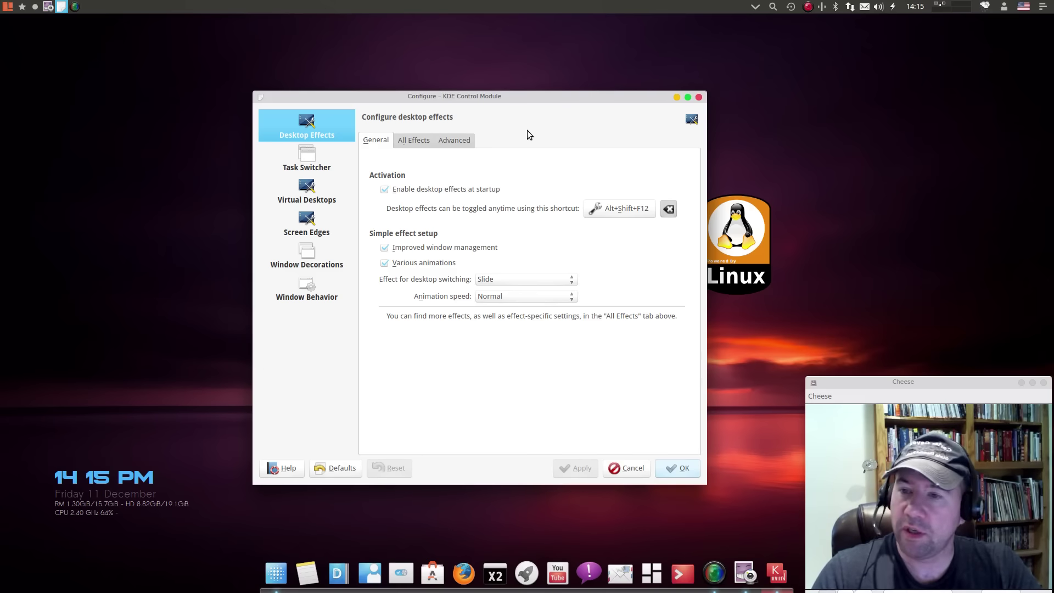
{"action": "left_click_drag", "start_coordinate": [557, 98], "coordinate": [449, 78]}
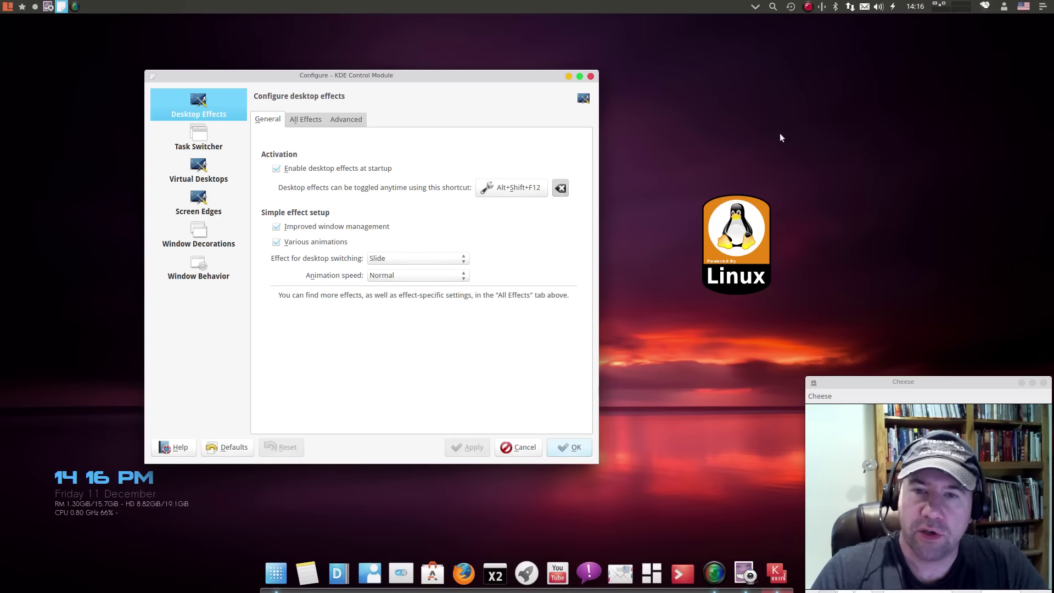
{"action": "right_click", "coordinate": [720, 60]}
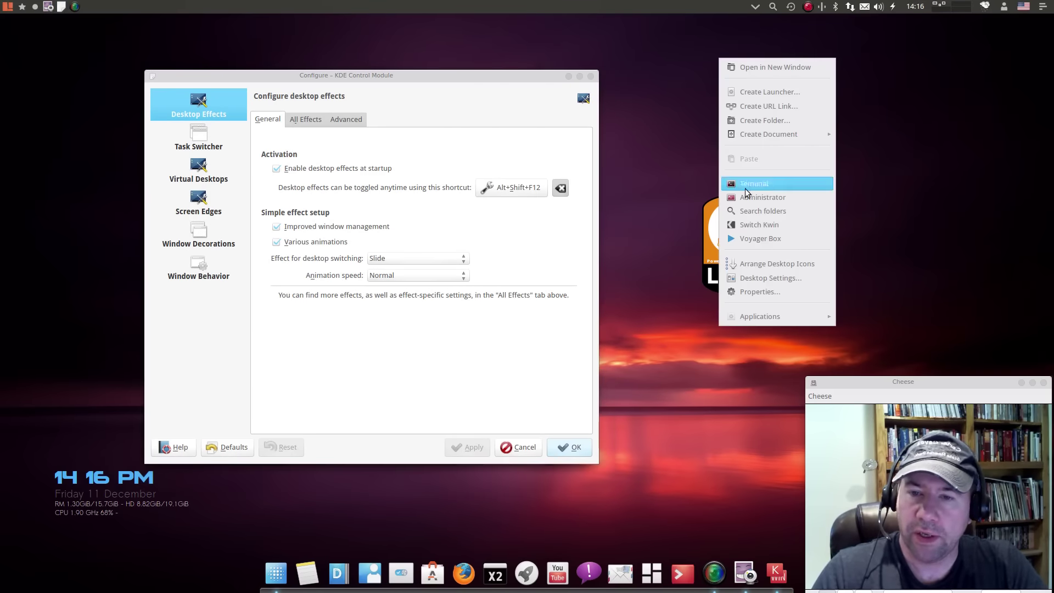
{"action": "left_click", "coordinate": [775, 227]}
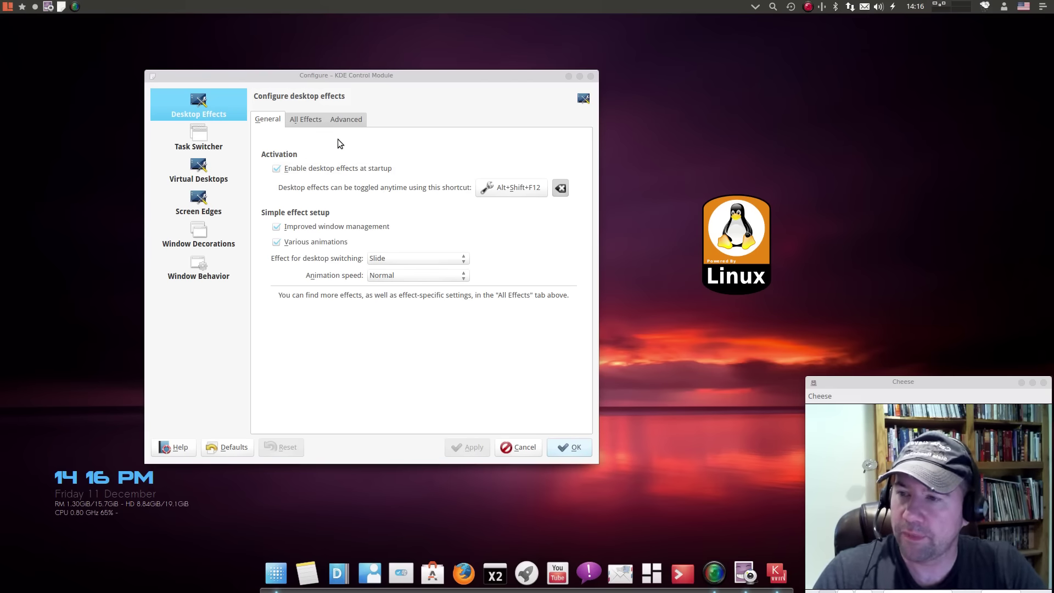
Step: Browse the All Effects list and Advanced compositing options, then return to General effects
{"action": "left_click", "coordinate": [296, 123]}
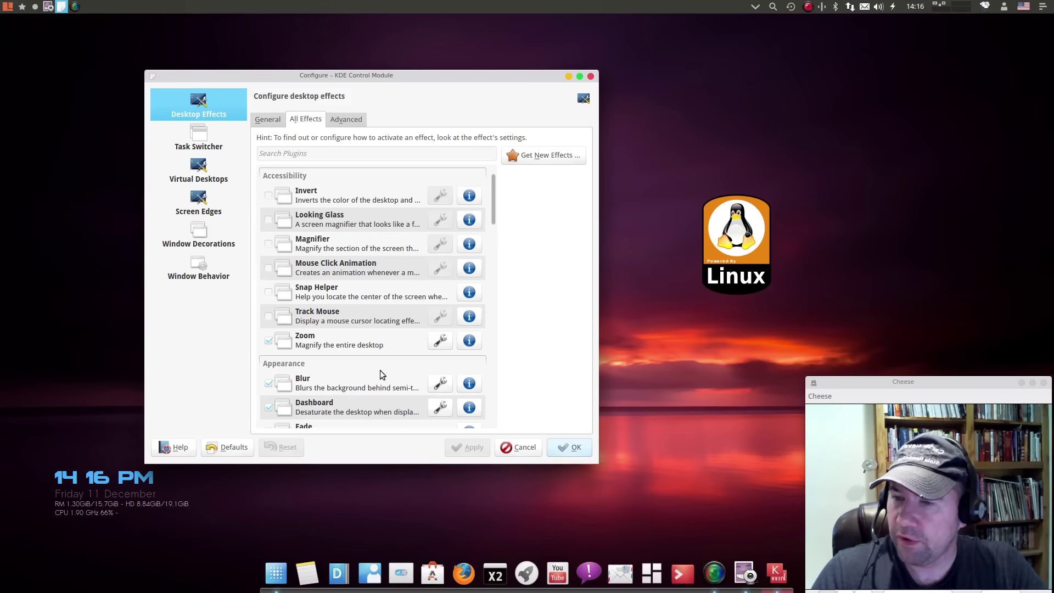
{"action": "scroll", "coordinate": [429, 310], "scroll_direction": "down", "scroll_amount": 10}
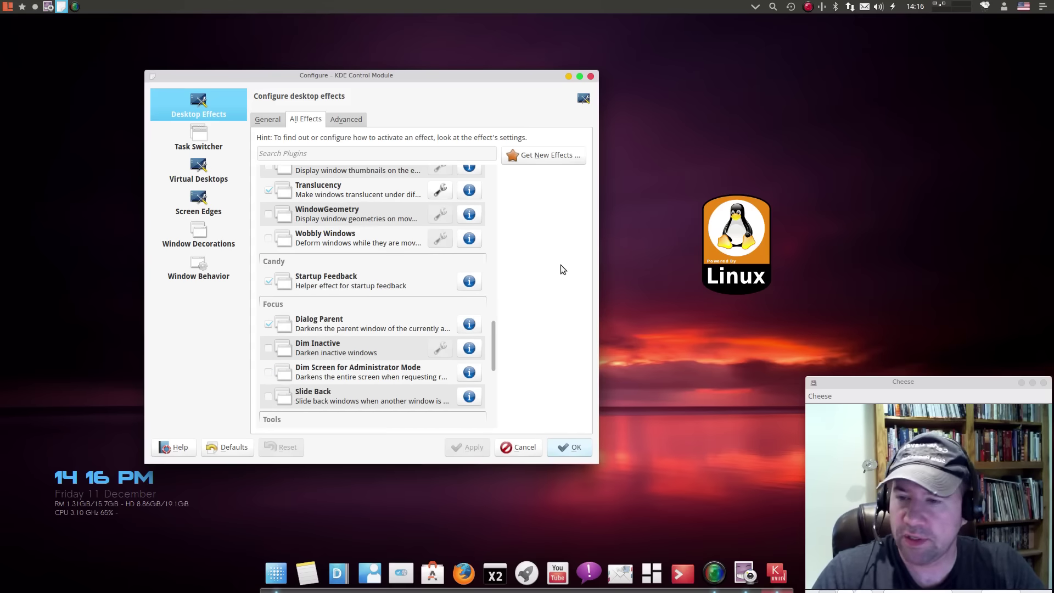
{"action": "scroll", "coordinate": [443, 213], "scroll_direction": "up", "scroll_amount": 1}
{"action": "scroll", "coordinate": [444, 213], "scroll_direction": "up", "scroll_amount": 10}
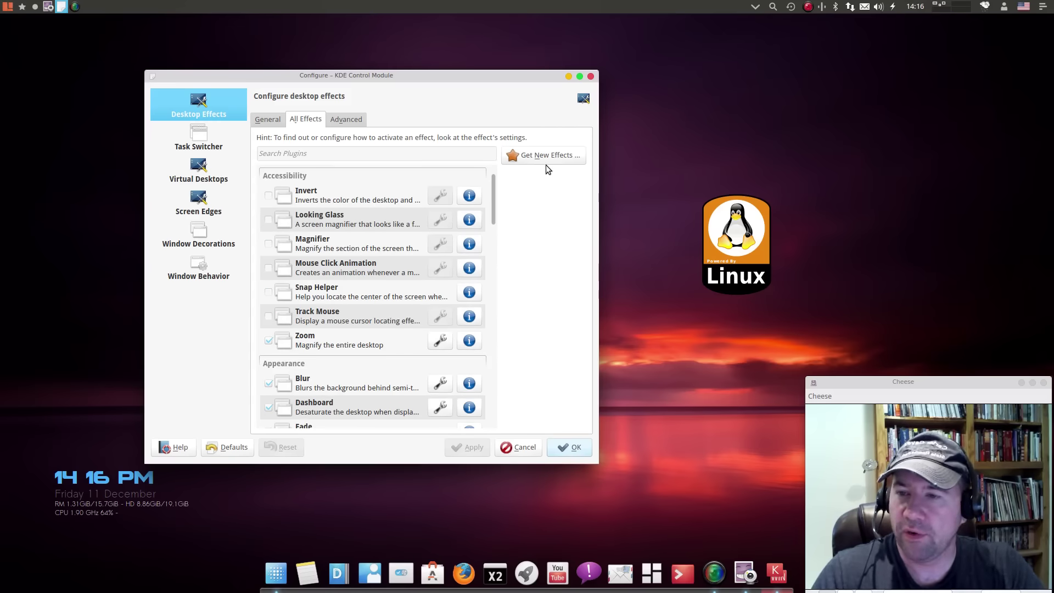
{"action": "left_click", "coordinate": [347, 120]}
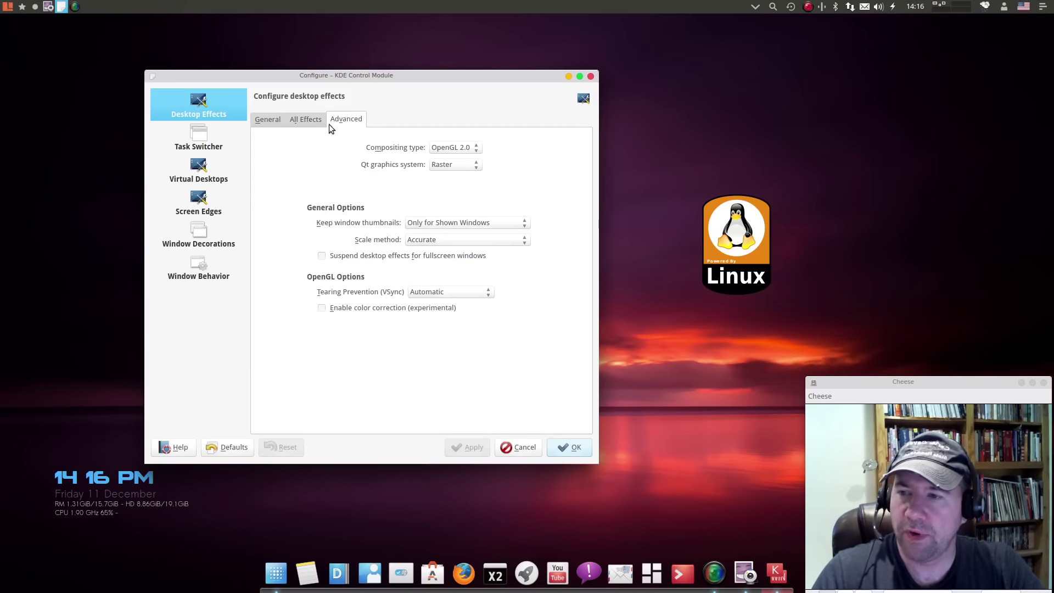
{"action": "left_click", "coordinate": [269, 120]}
Step: Step through Task Switcher, Virtual Desktops and Screen Edges to the Window Decorations page
{"action": "left_click", "coordinate": [201, 146]}
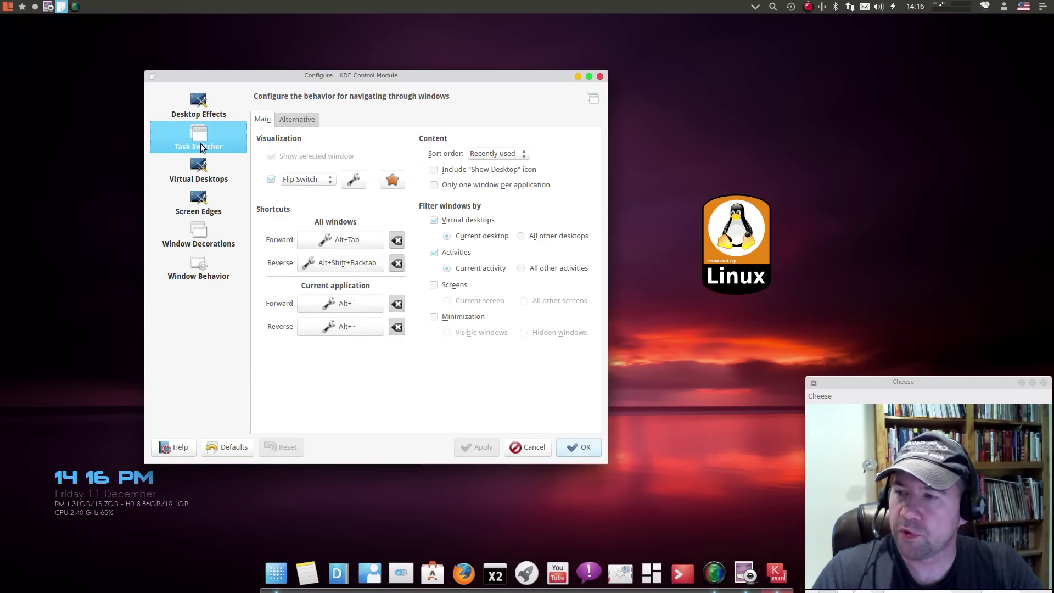
{"action": "left_click", "coordinate": [195, 177]}
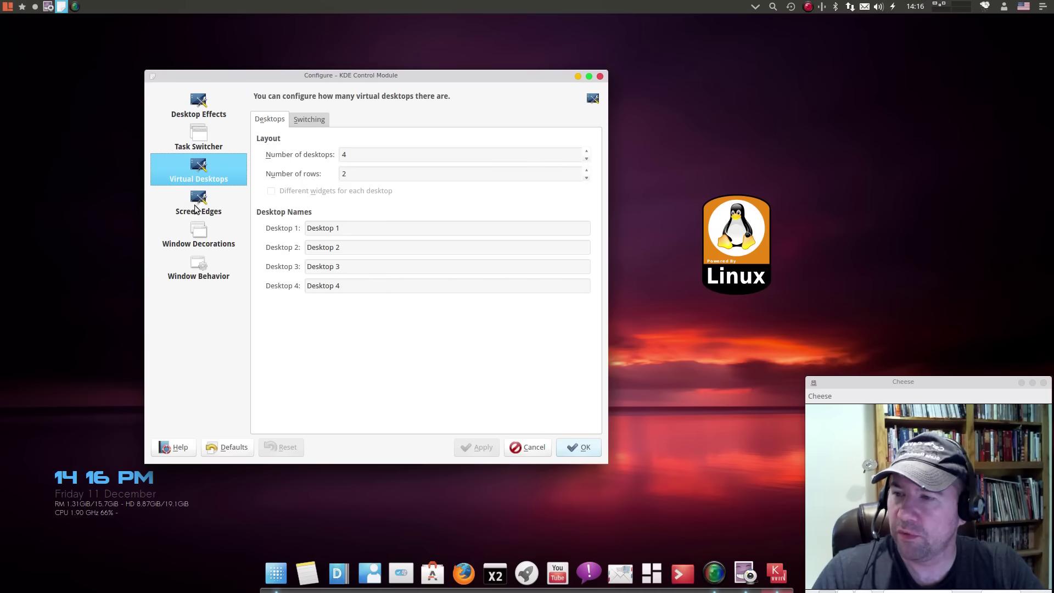
{"action": "left_click", "coordinate": [196, 213]}
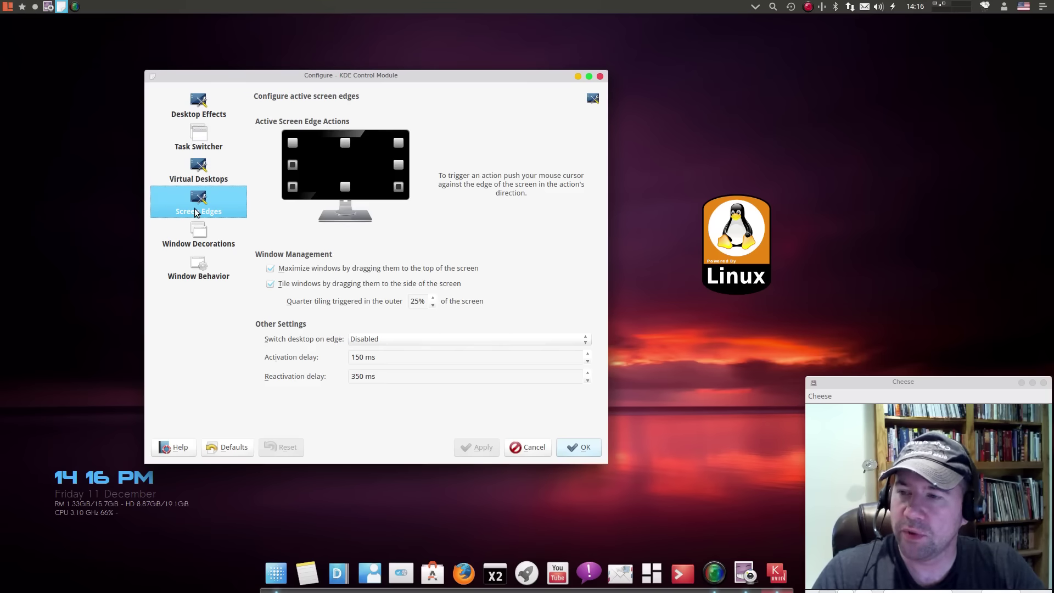
{"action": "left_click", "coordinate": [202, 235]}
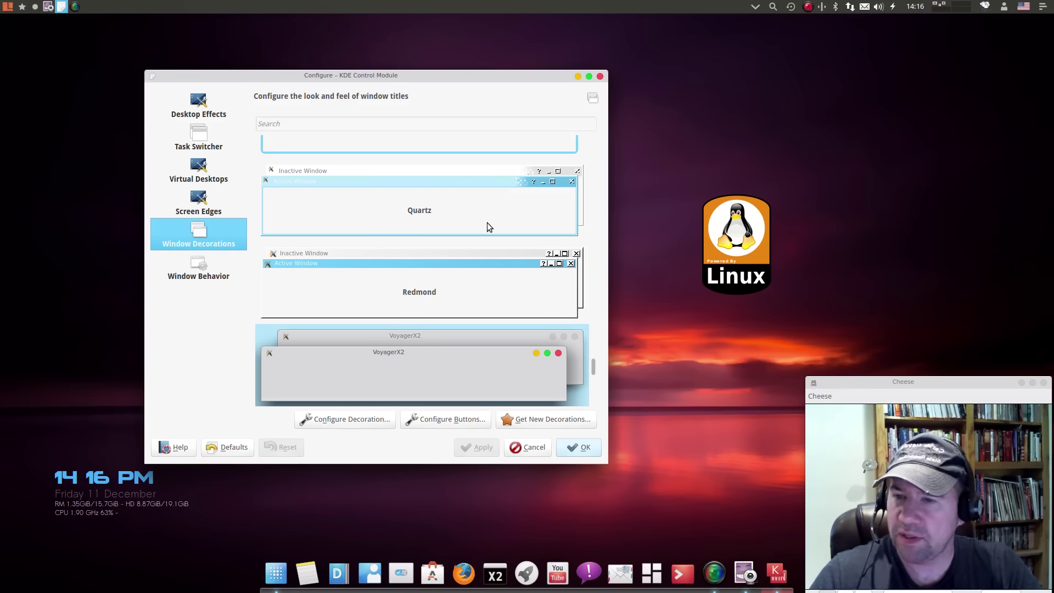
Step: Apply the ElementaryLuna window decoration, then apply Oxygen
{"action": "scroll", "coordinate": [490, 308], "scroll_direction": "up", "scroll_amount": 4}
{"action": "scroll", "coordinate": [490, 309], "scroll_direction": "up", "scroll_amount": 5}
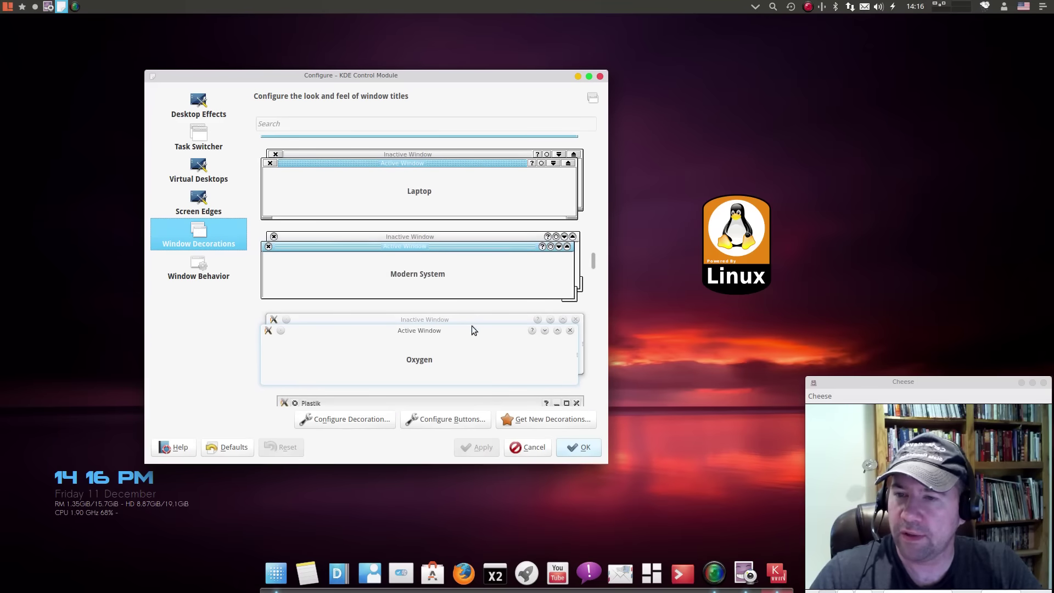
{"action": "scroll", "coordinate": [479, 343], "scroll_direction": "up", "scroll_amount": 3}
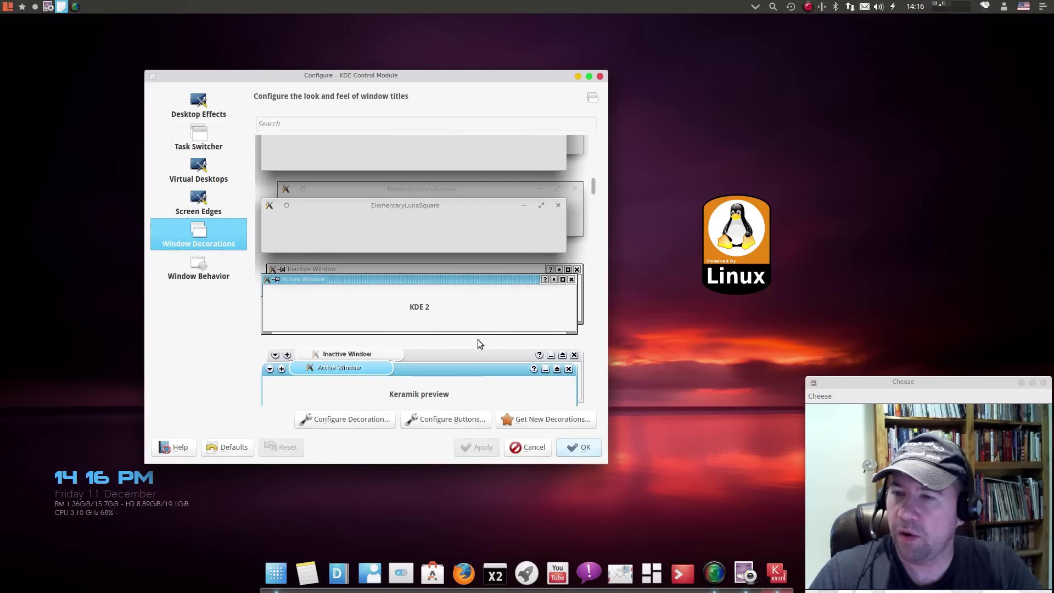
{"action": "scroll", "coordinate": [477, 344], "scroll_direction": "up", "scroll_amount": 1}
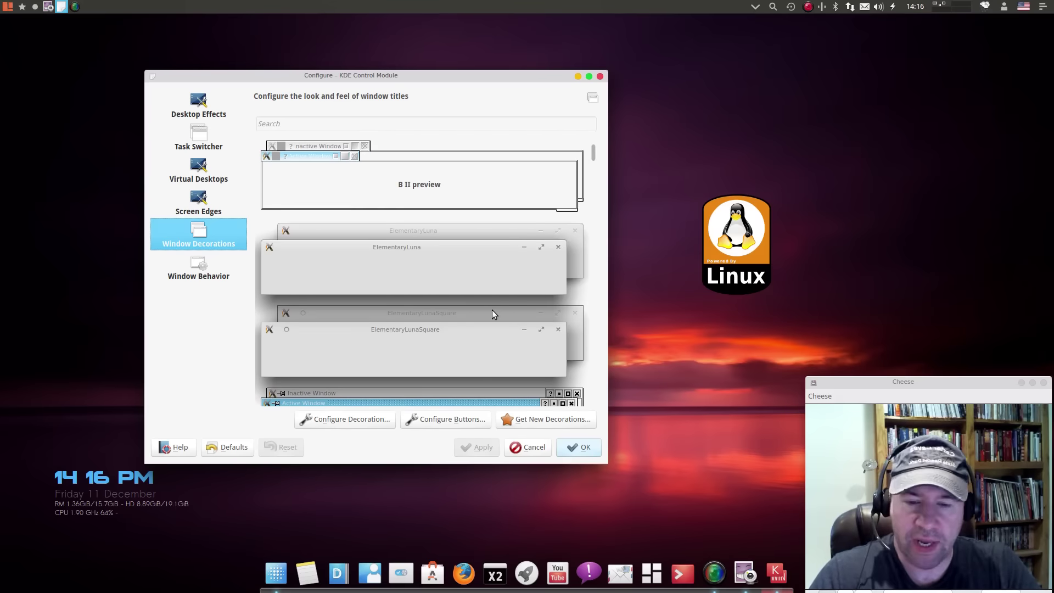
{"action": "left_click", "coordinate": [469, 256]}
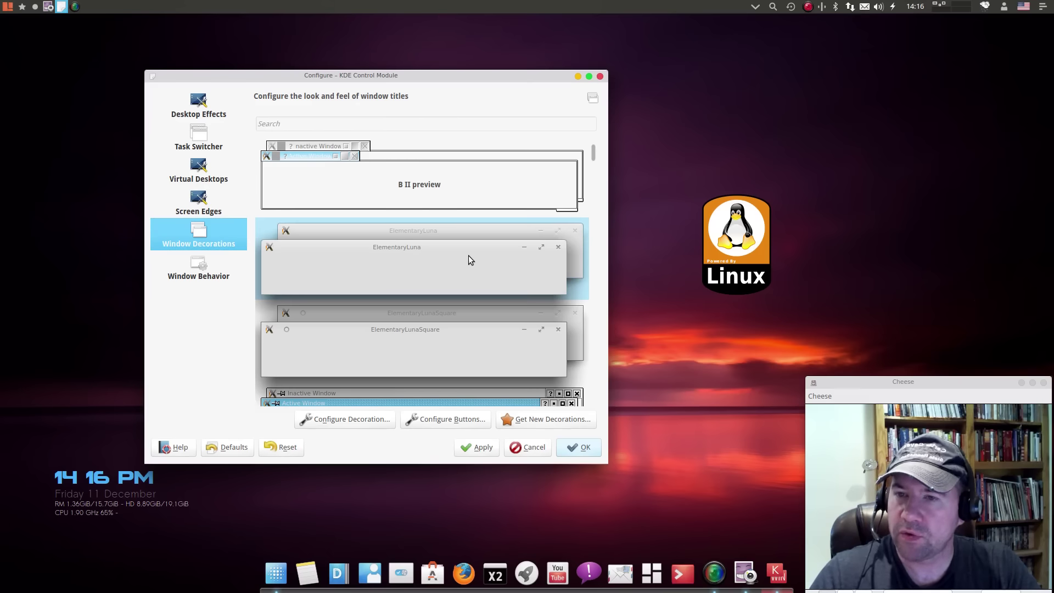
{"action": "left_click", "coordinate": [472, 449]}
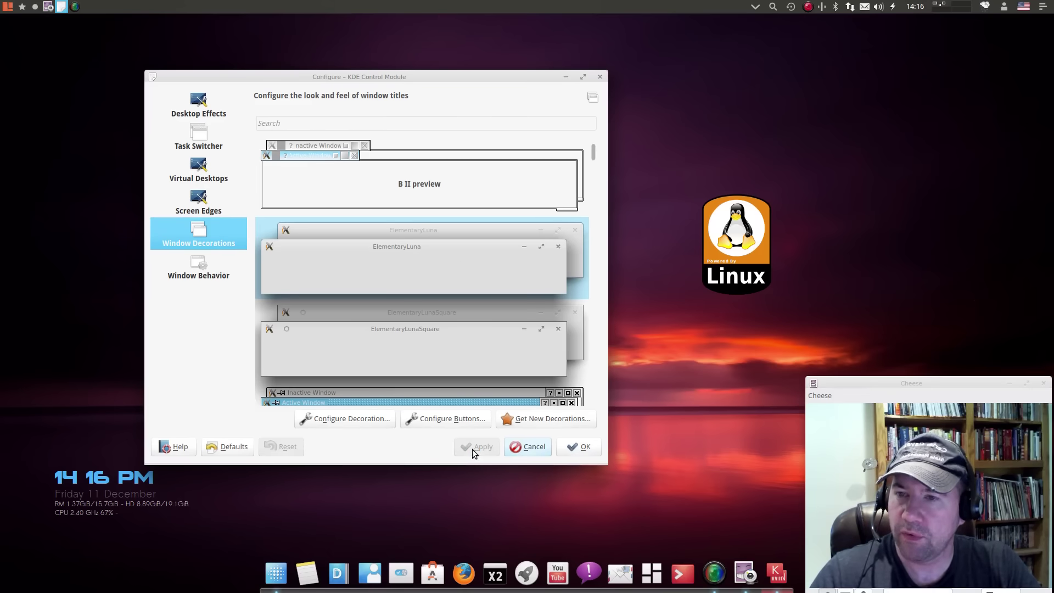
{"action": "scroll", "coordinate": [472, 318], "scroll_direction": "down", "scroll_amount": 5}
{"action": "scroll", "coordinate": [473, 324], "scroll_direction": "down", "scroll_amount": 3}
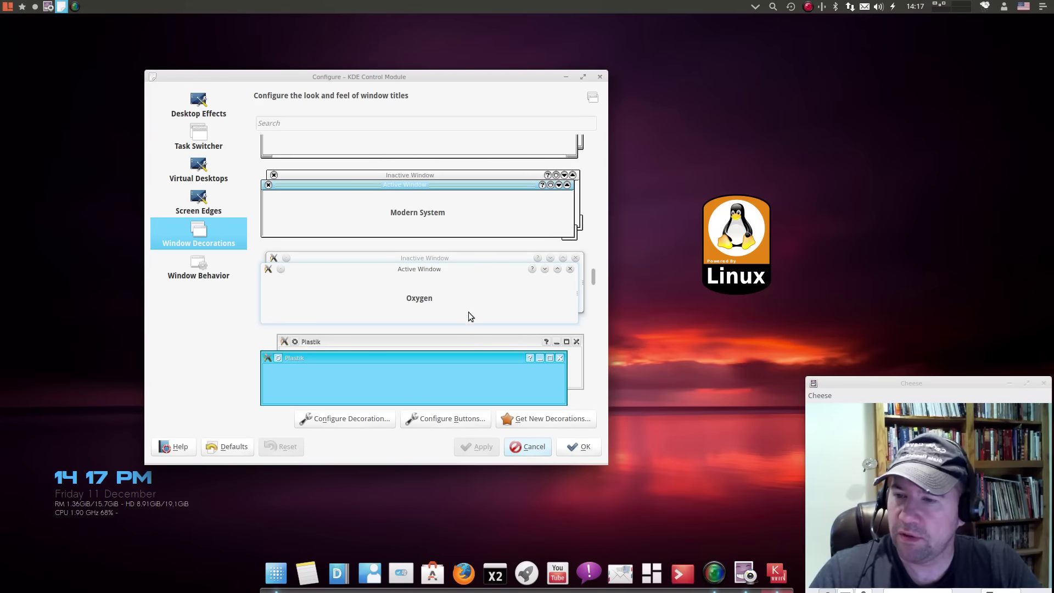
{"action": "left_click", "coordinate": [467, 298]}
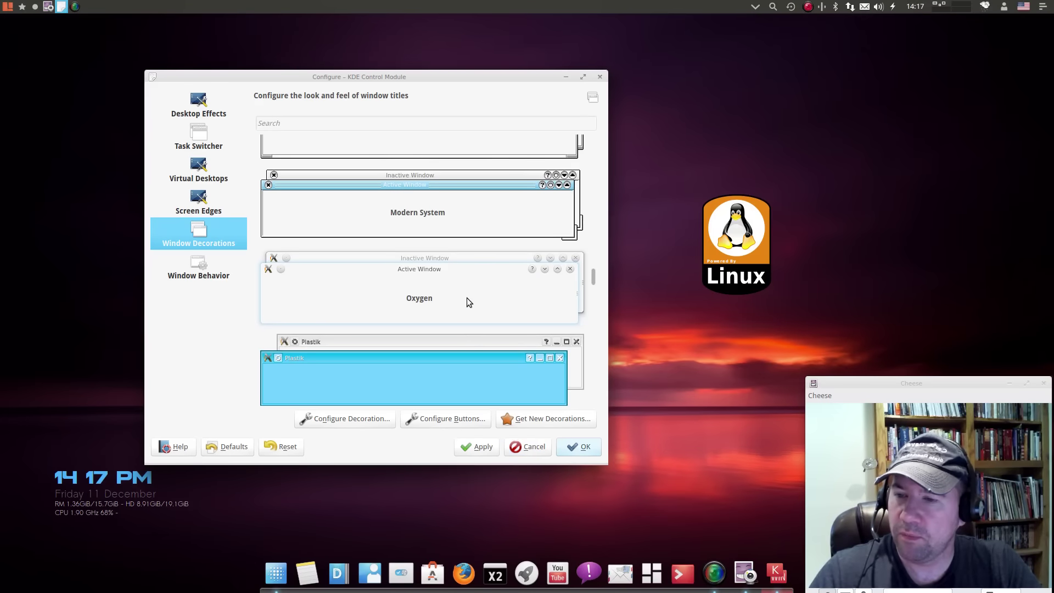
{"action": "left_click", "coordinate": [469, 448]}
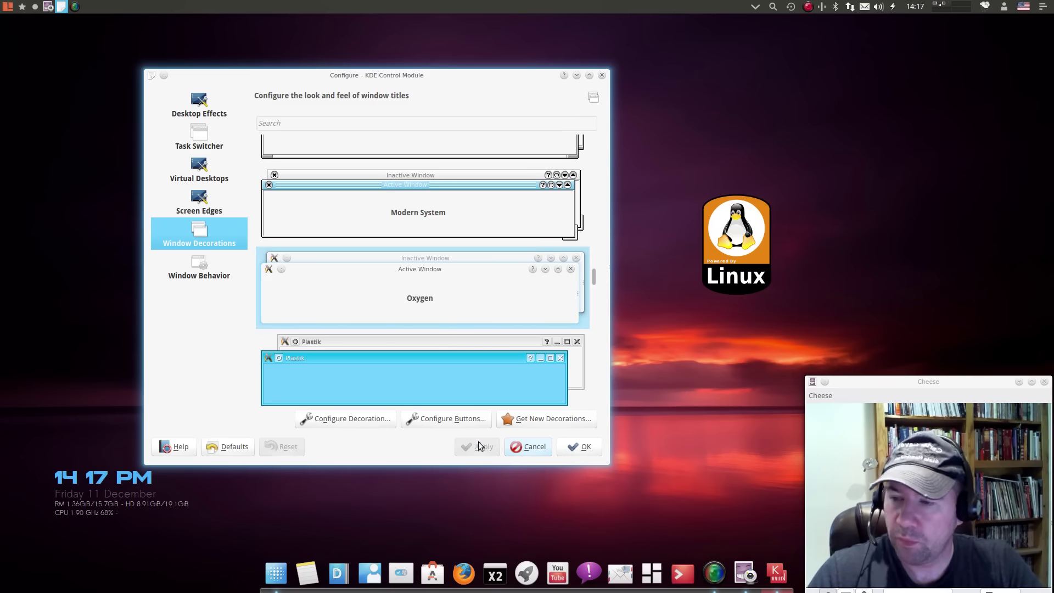
Step: Apply QtCurve, then settle on the VoyagerX2 decoration and view Window Behavior
{"action": "scroll", "coordinate": [521, 334], "scroll_direction": "down", "scroll_amount": 4}
{"action": "scroll", "coordinate": [521, 334], "scroll_direction": "down", "scroll_amount": 2}
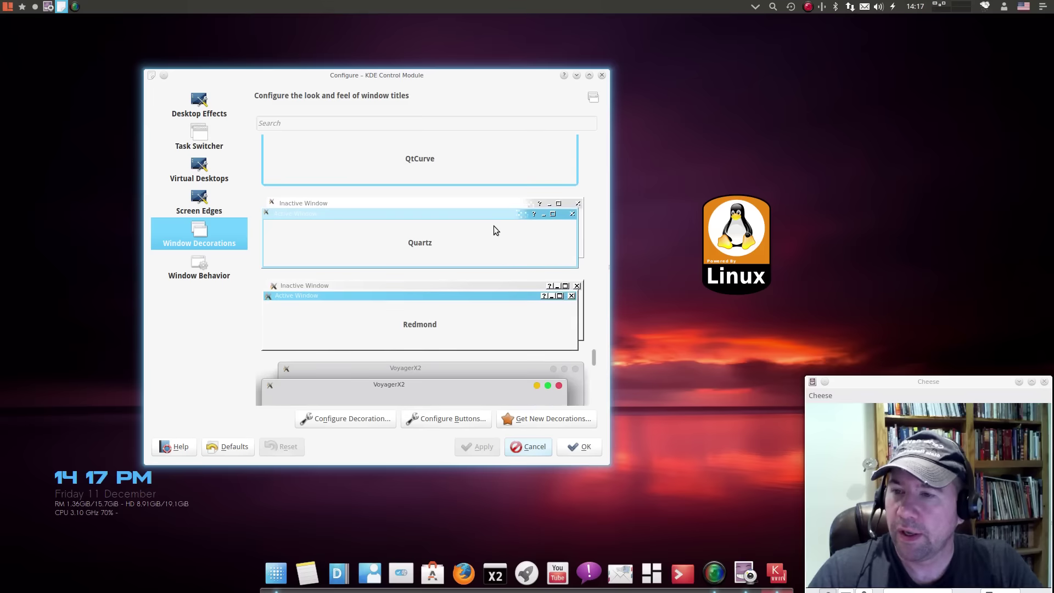
{"action": "scroll", "coordinate": [494, 230], "scroll_direction": "up", "scroll_amount": 2}
{"action": "left_click", "coordinate": [506, 279]}
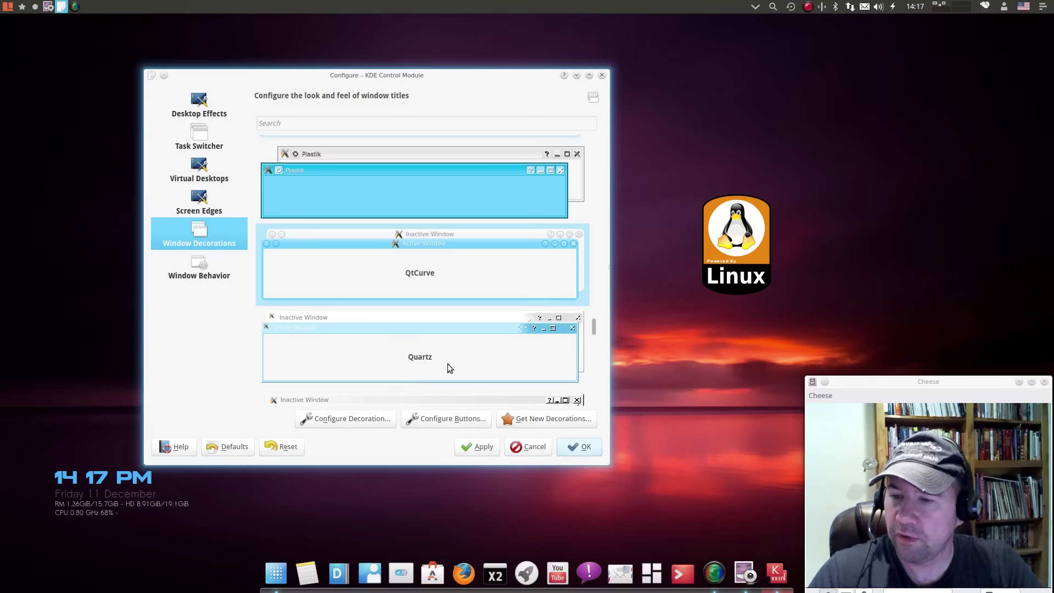
{"action": "left_click", "coordinate": [483, 448]}
{"action": "scroll", "coordinate": [480, 378], "scroll_direction": "down", "scroll_amount": 4}
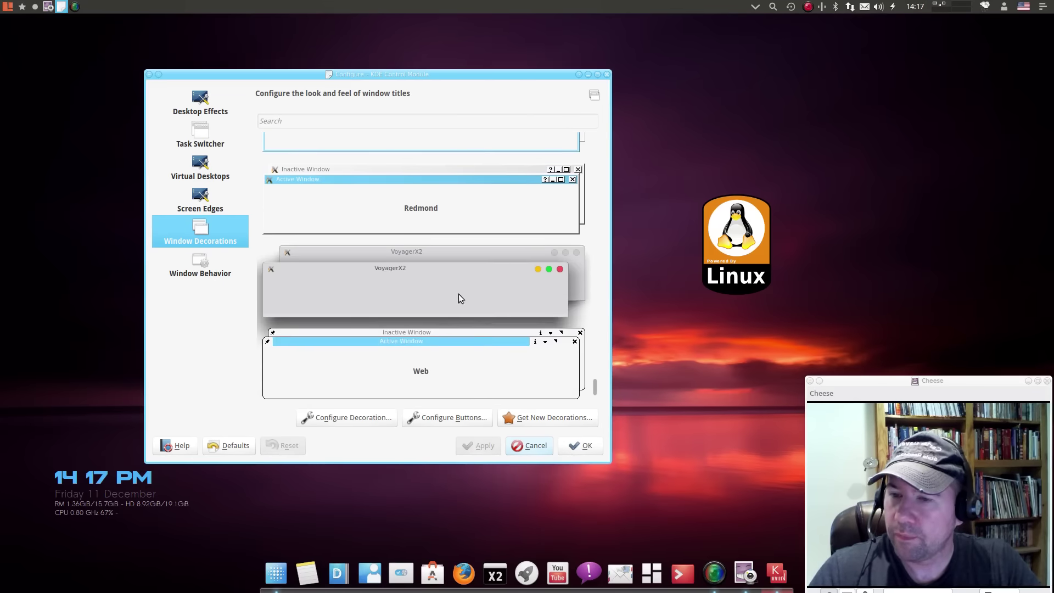
{"action": "left_click", "coordinate": [460, 298]}
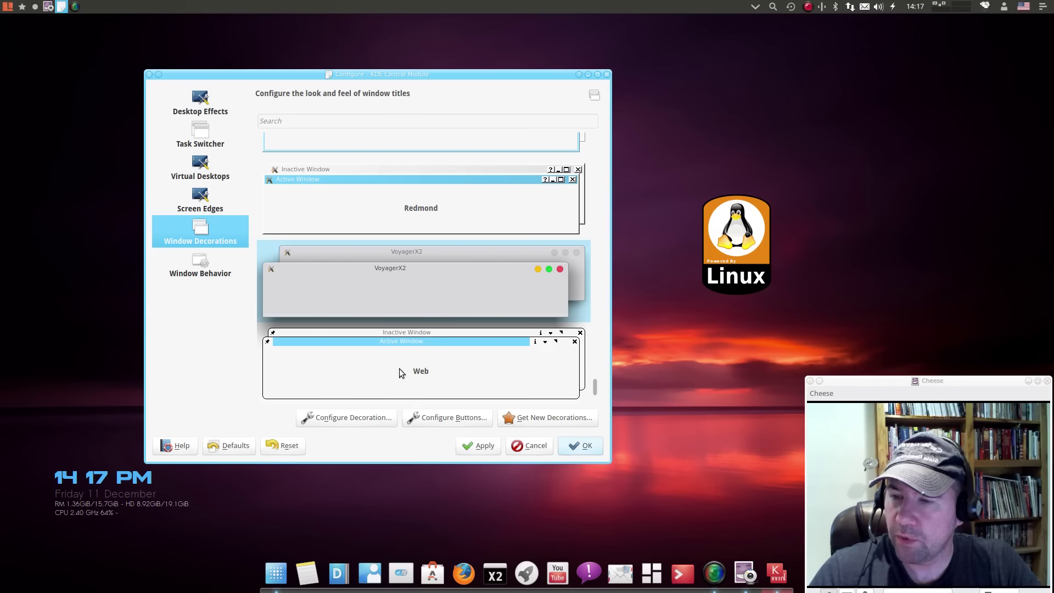
{"action": "left_click", "coordinate": [472, 442]}
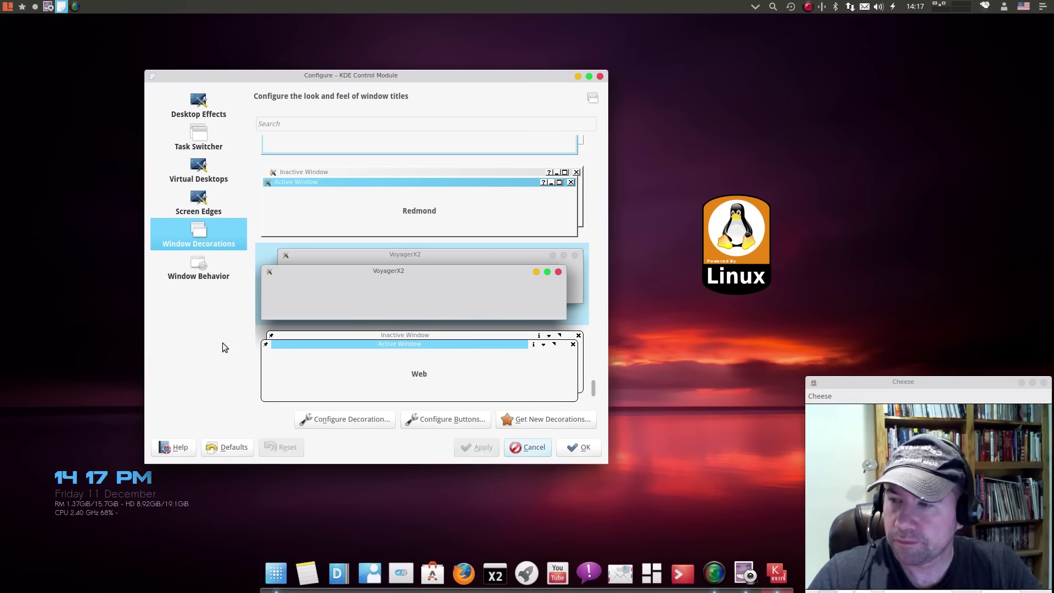
{"action": "left_click", "coordinate": [198, 277]}
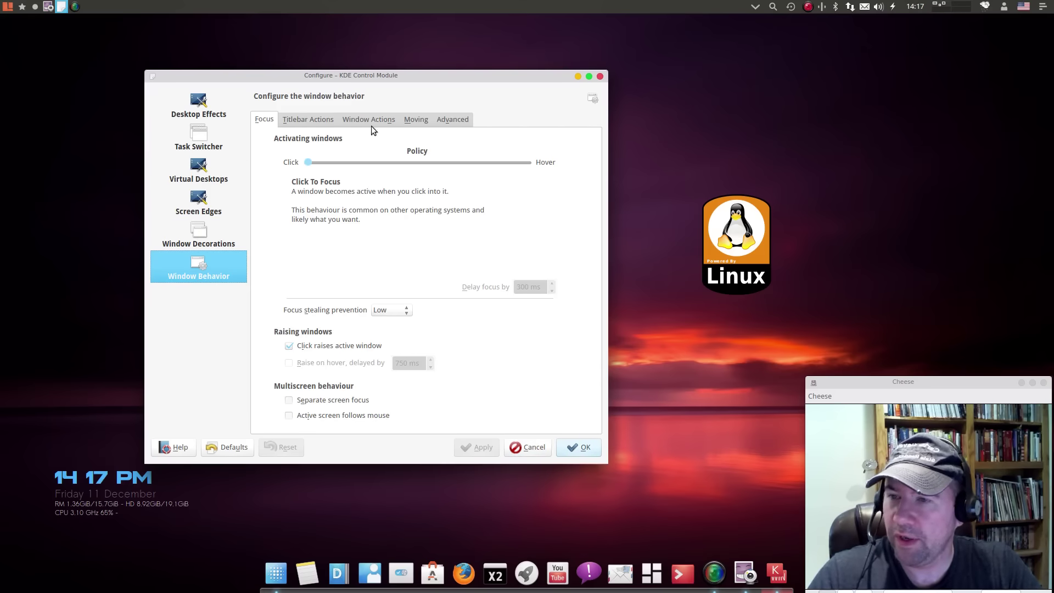
Step: Close the KDE configuration dialog, returning to the red-sunset desktop
{"action": "left_click", "coordinate": [600, 75]}
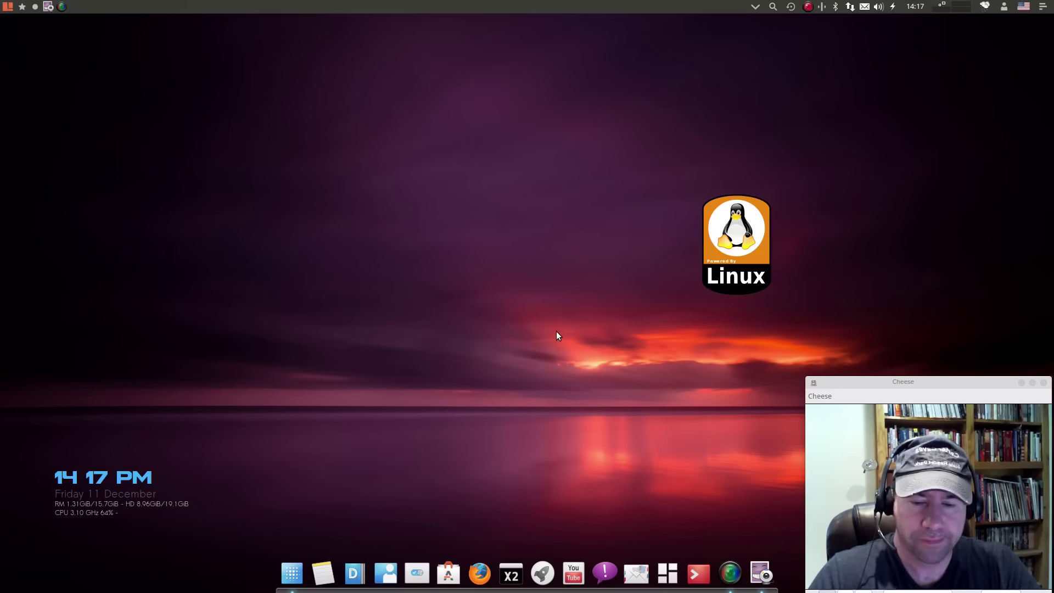
{"action": "left_click", "coordinate": [7, 7]}
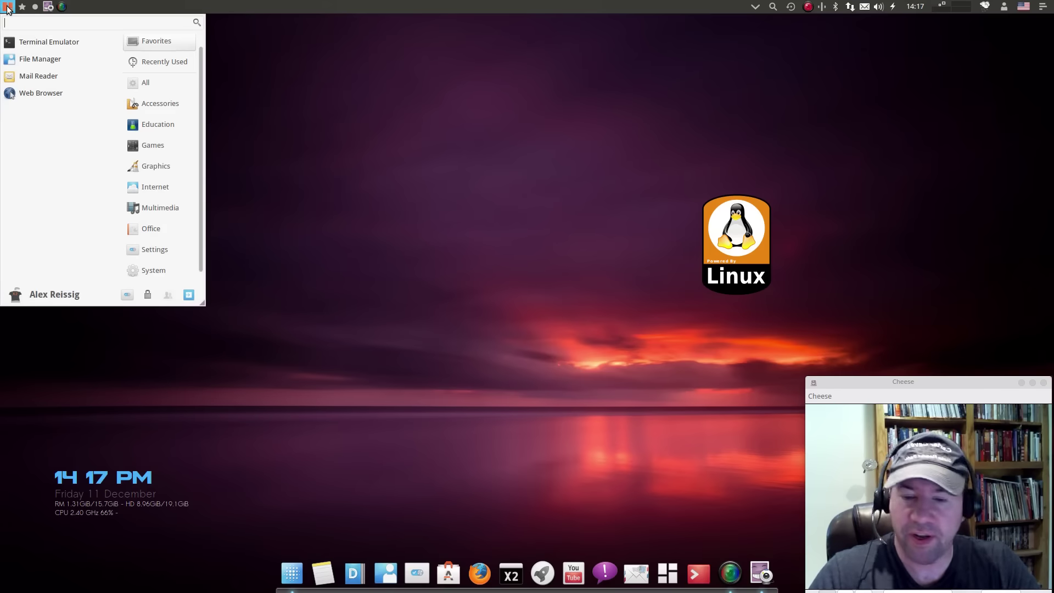
{"action": "left_click", "coordinate": [163, 252]}
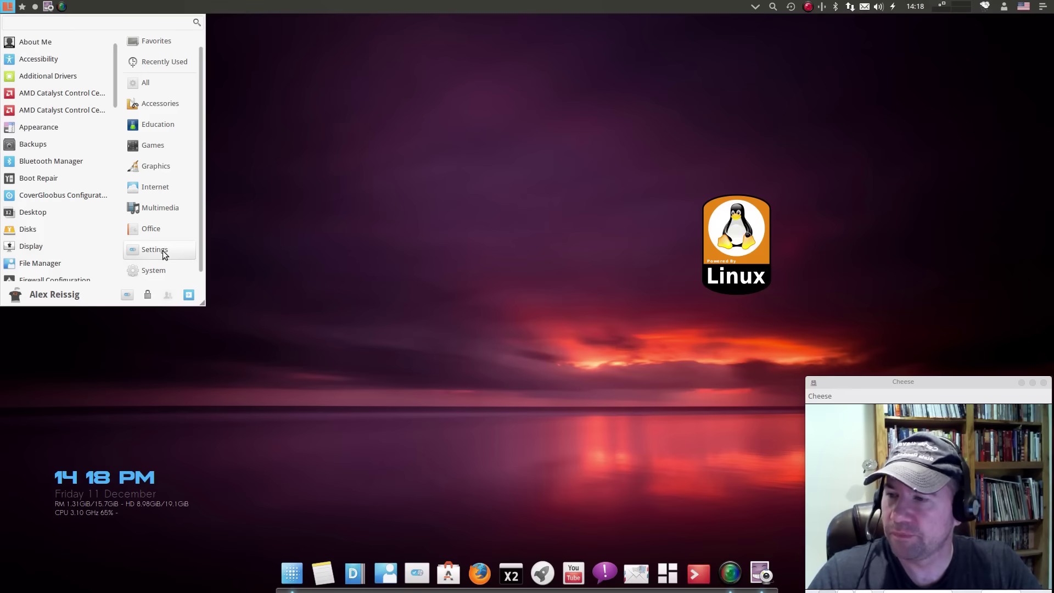
{"action": "left_click", "coordinate": [158, 272]}
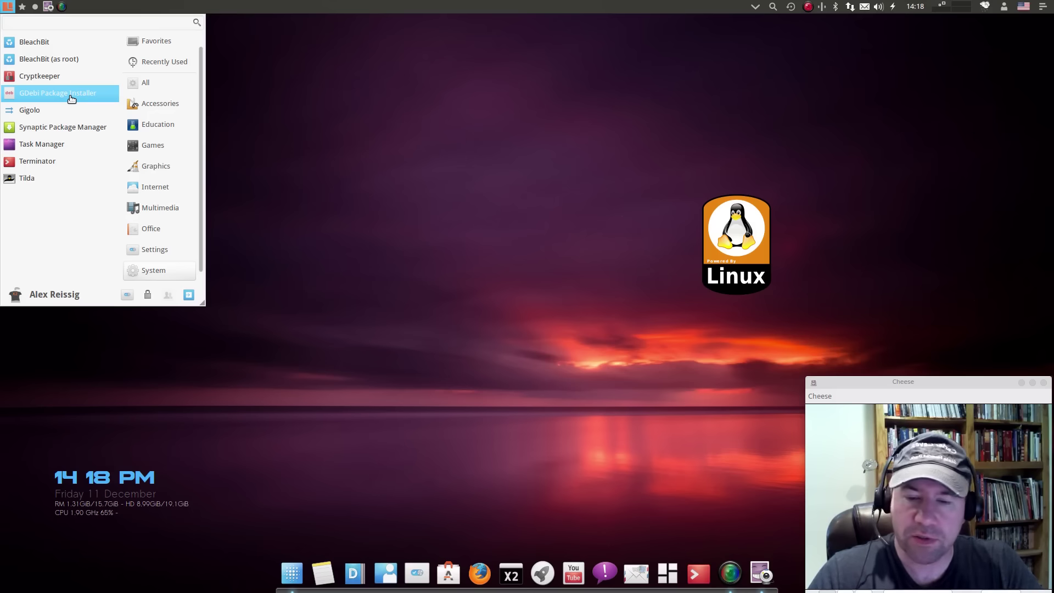
{"action": "left_click", "coordinate": [281, 284]}
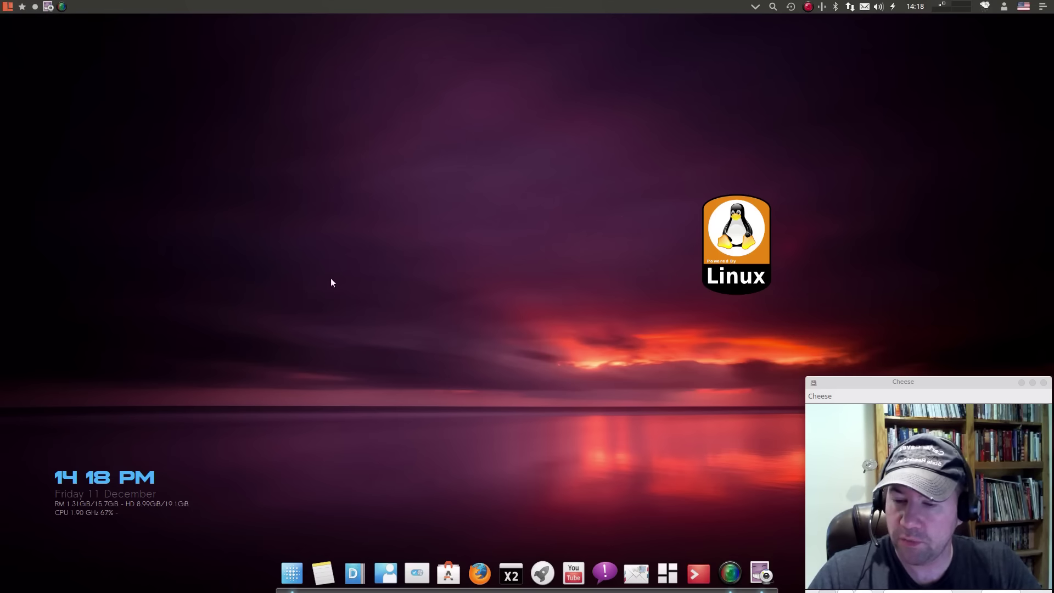
{"action": "left_click", "coordinate": [448, 575]}
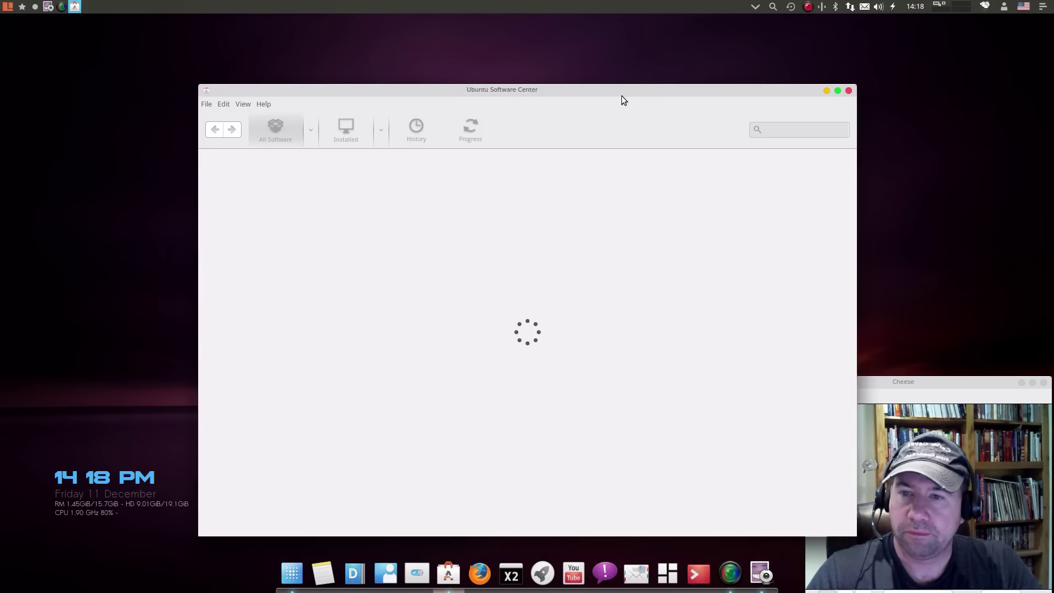
{"action": "left_click_drag", "start_coordinate": [620, 94], "coordinate": [539, 61]}
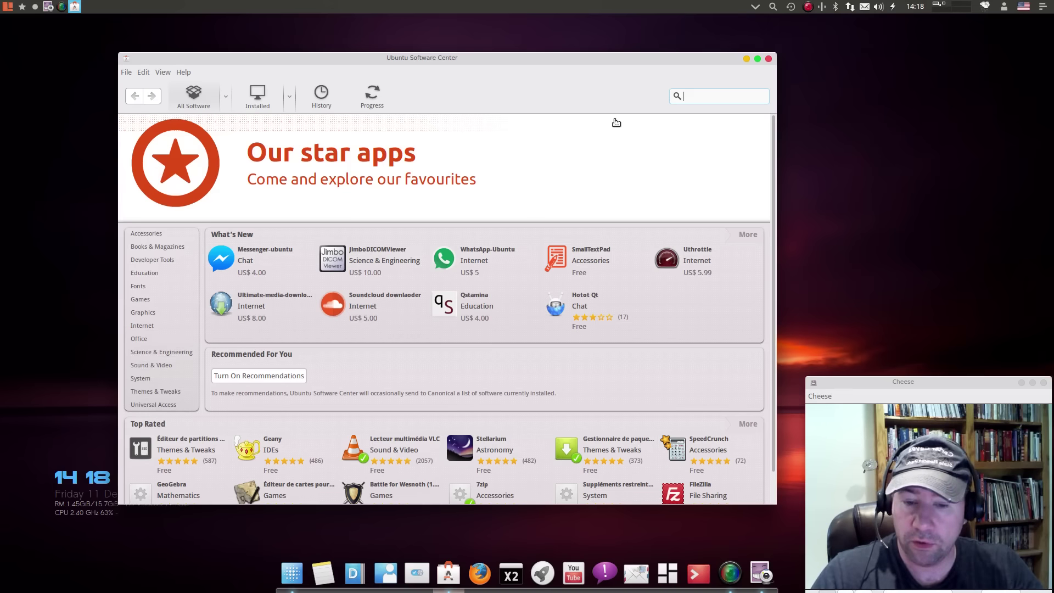
{"action": "left_click", "coordinate": [769, 58]}
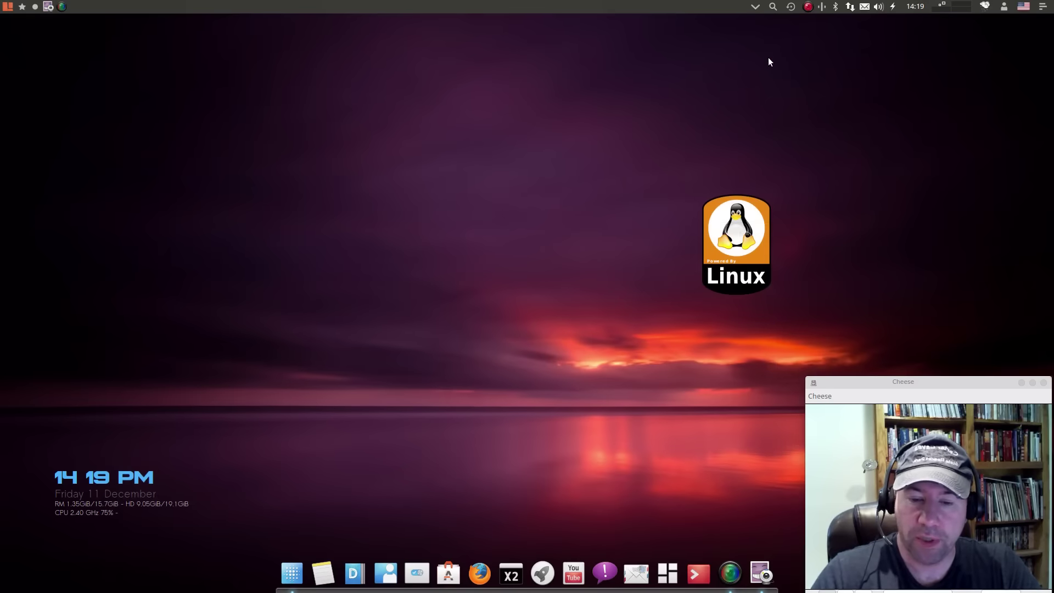